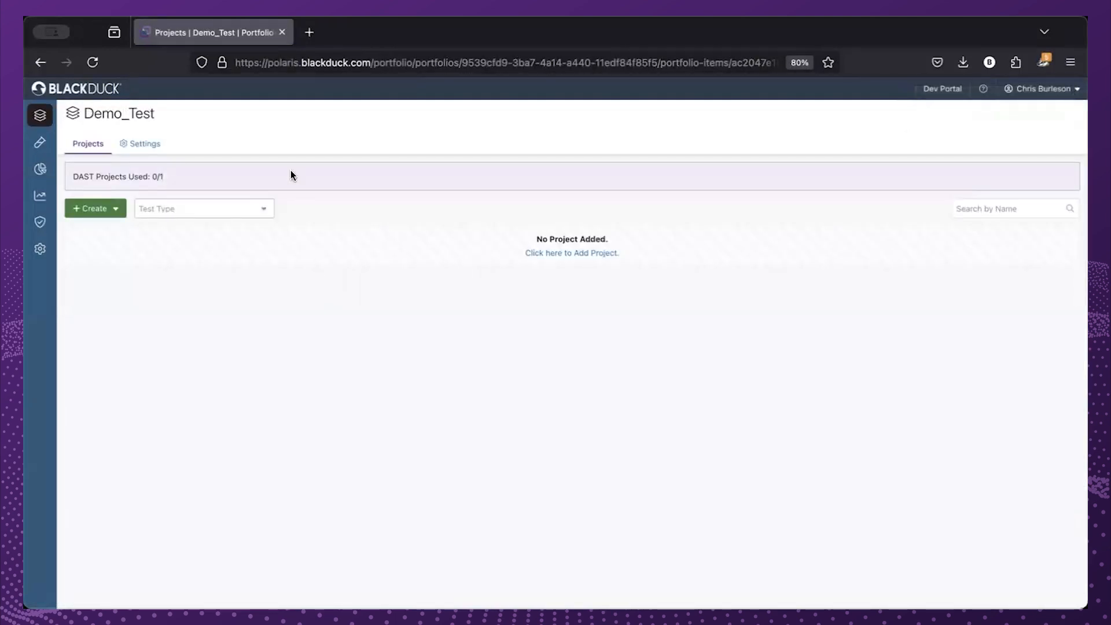
pyautogui.click(97, 212)
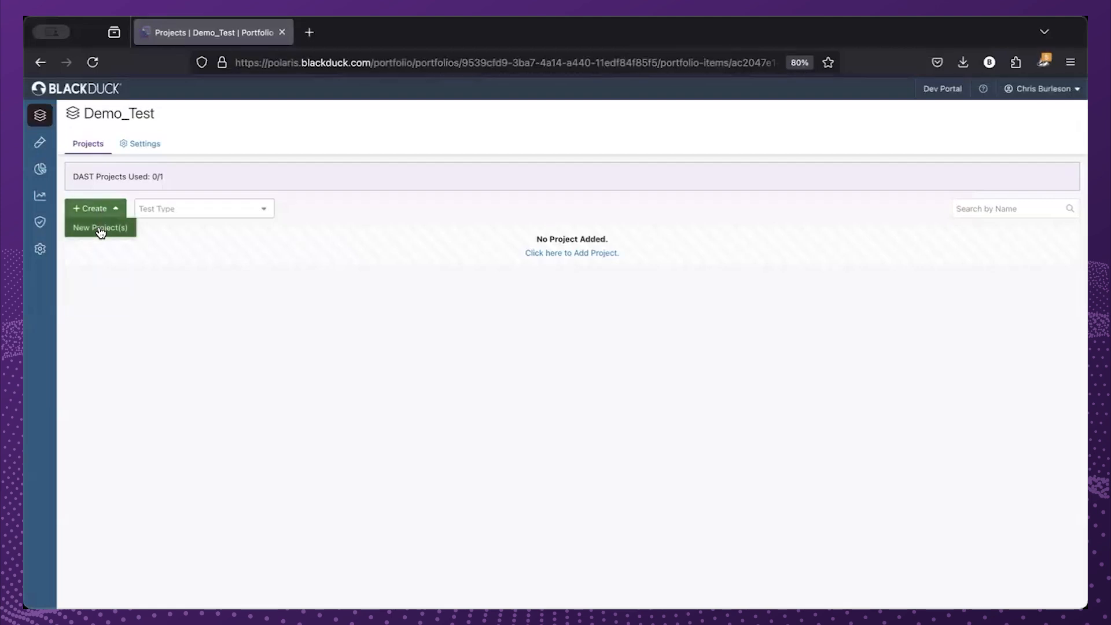
pyautogui.click(100, 229)
pyautogui.click(151, 195)
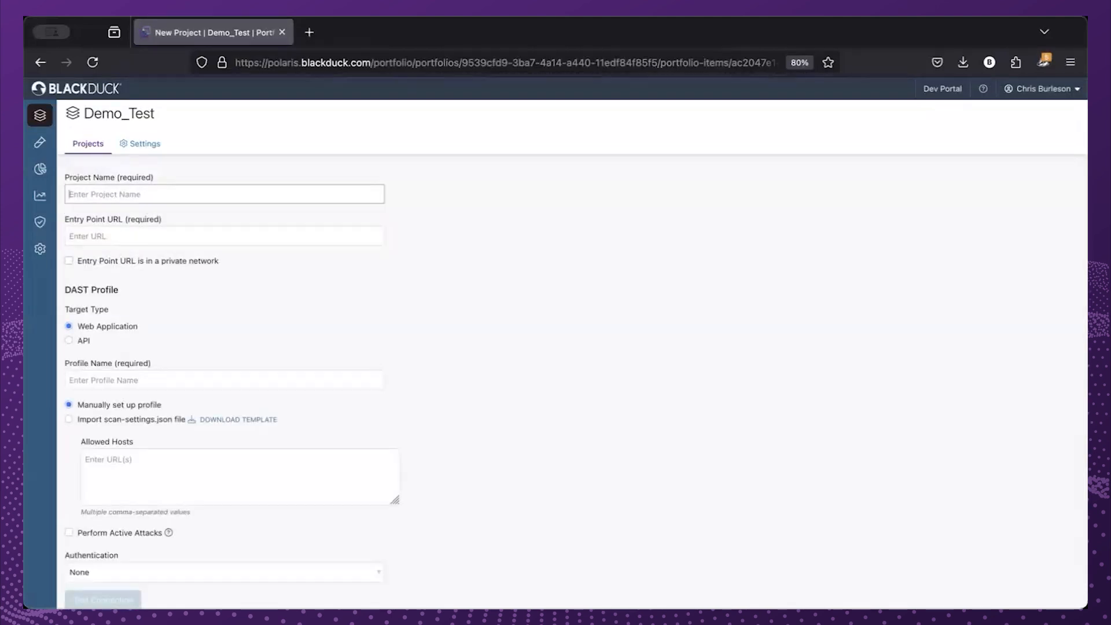
pyautogui.write('WebDemo')
pyautogui.click(162, 237)
pyautogui.write('http://localhost:3017/#/')
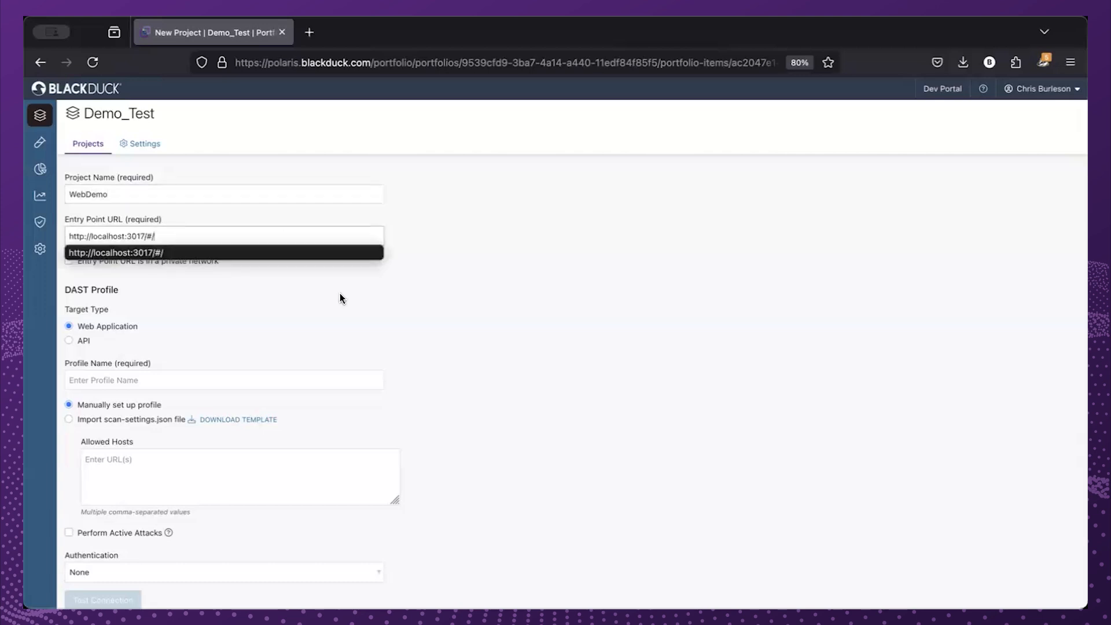
pyautogui.click(339, 294)
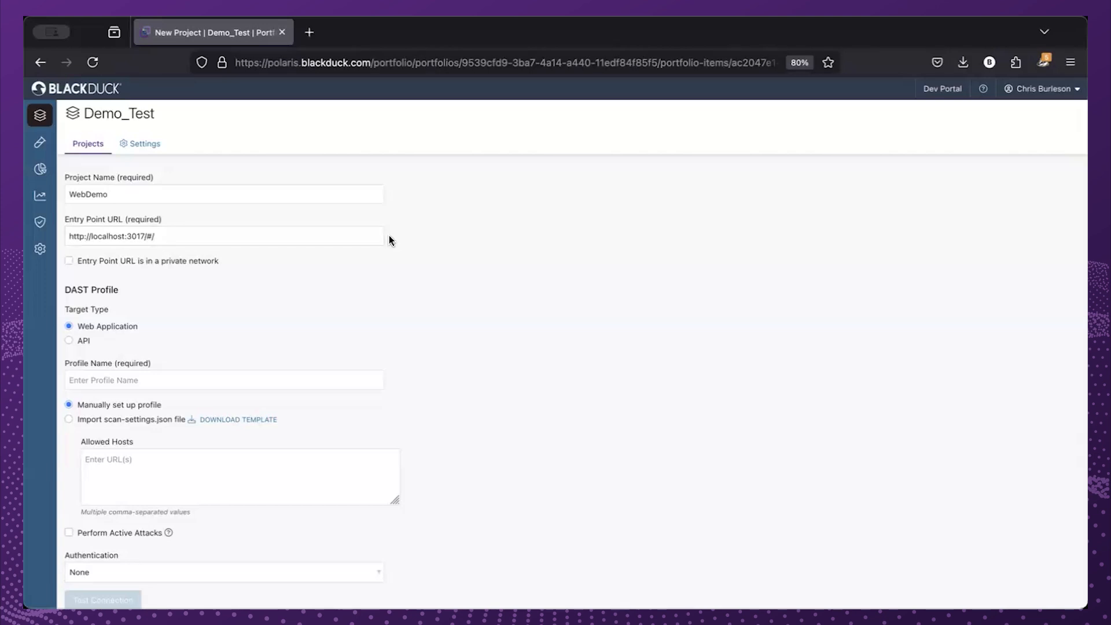
# Save the WebDemo project with a web application DAST profile named Profile and active attacks enabled
pyautogui.scroll(-1, 363, 271)
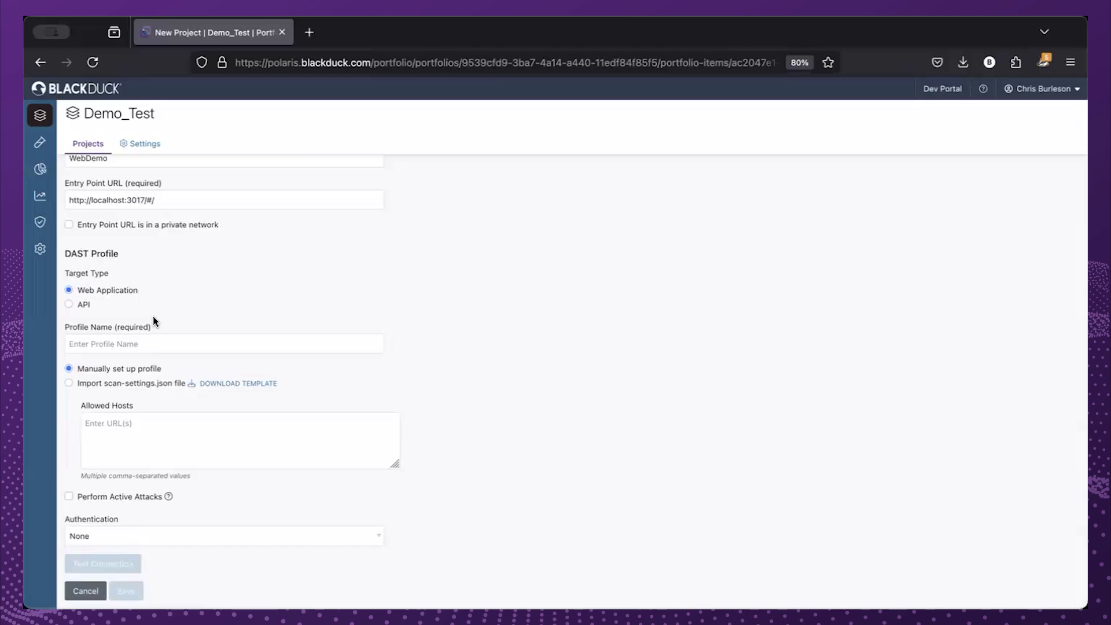
pyautogui.click(141, 345)
pyautogui.write('Pr')
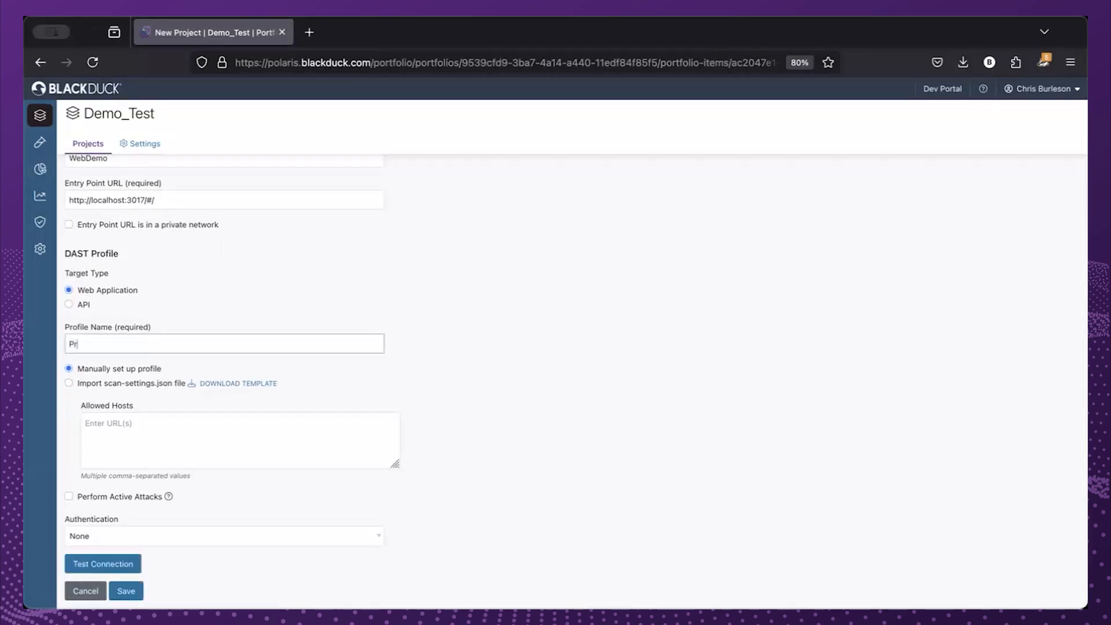
pyautogui.write('ofile')
pyautogui.click(69, 496)
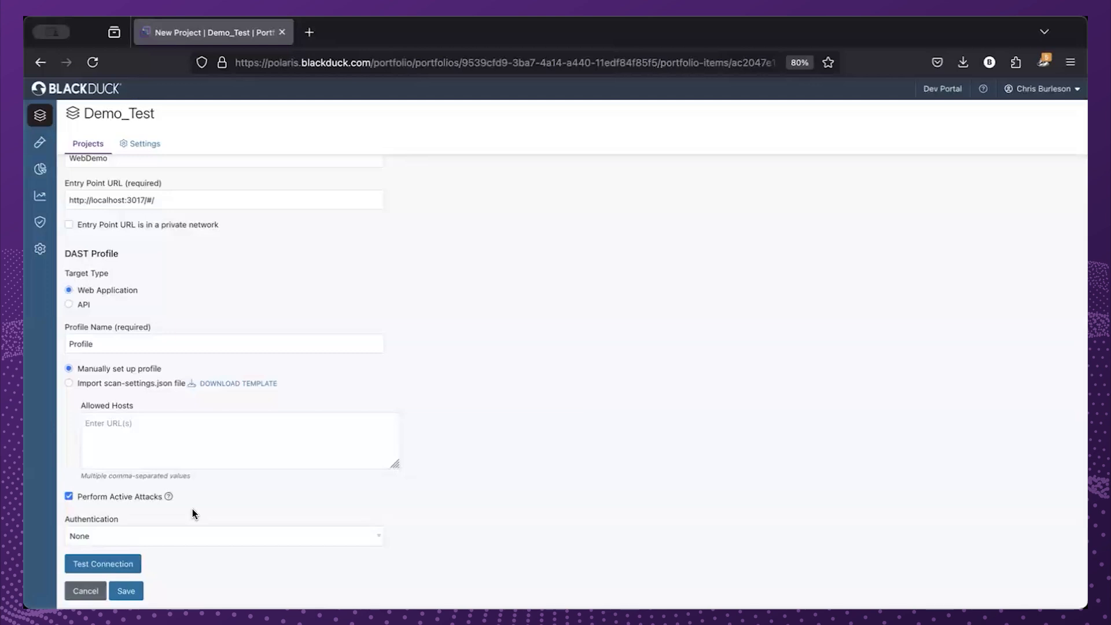
pyautogui.click(126, 590)
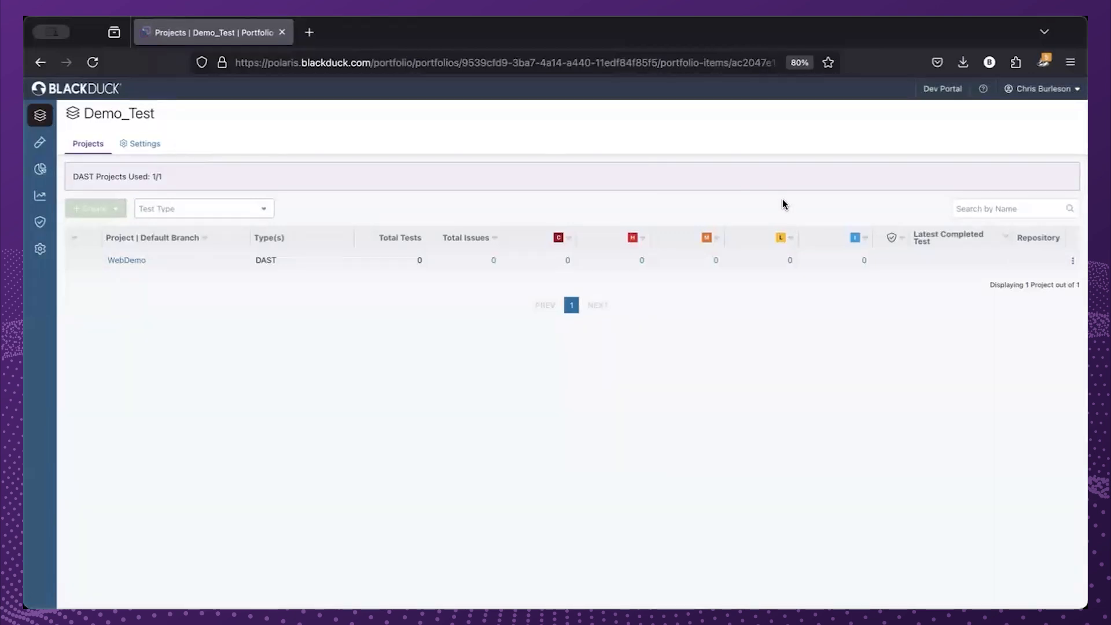
# Begin a new DAST test for the WebDemo project using its default profile
pyautogui.click(1072, 261)
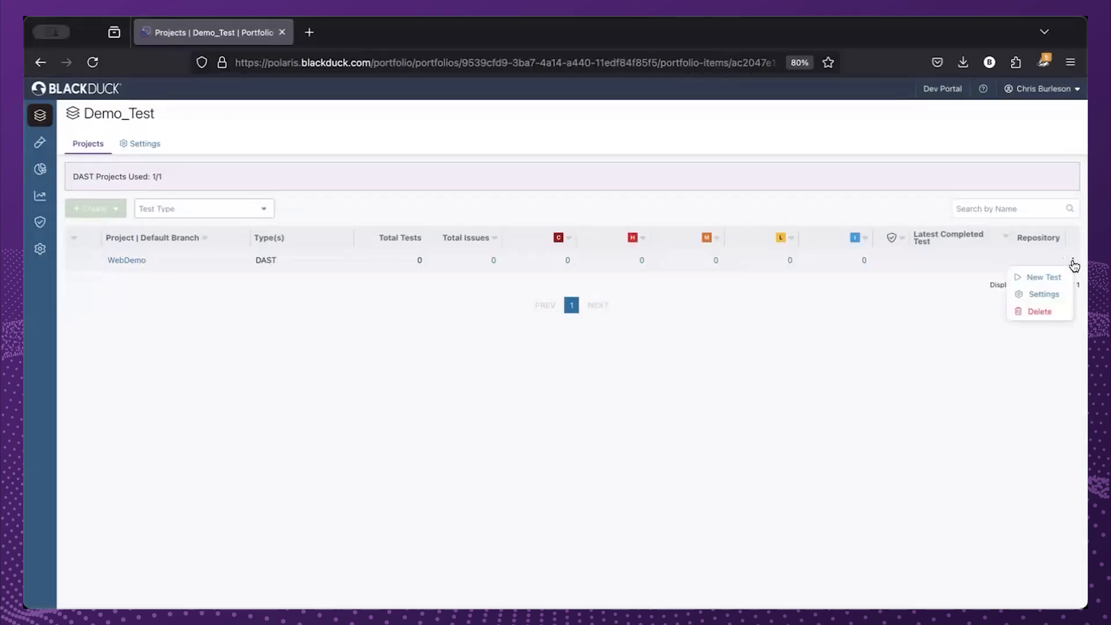
pyautogui.click(1049, 277)
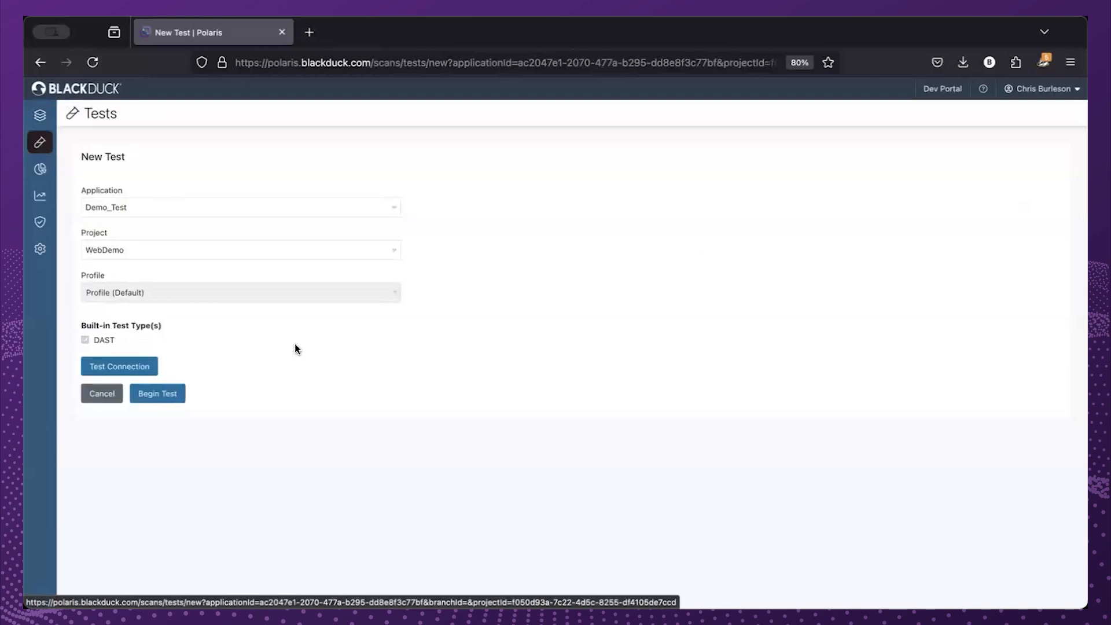
pyautogui.click(157, 393)
pyautogui.click(144, 374)
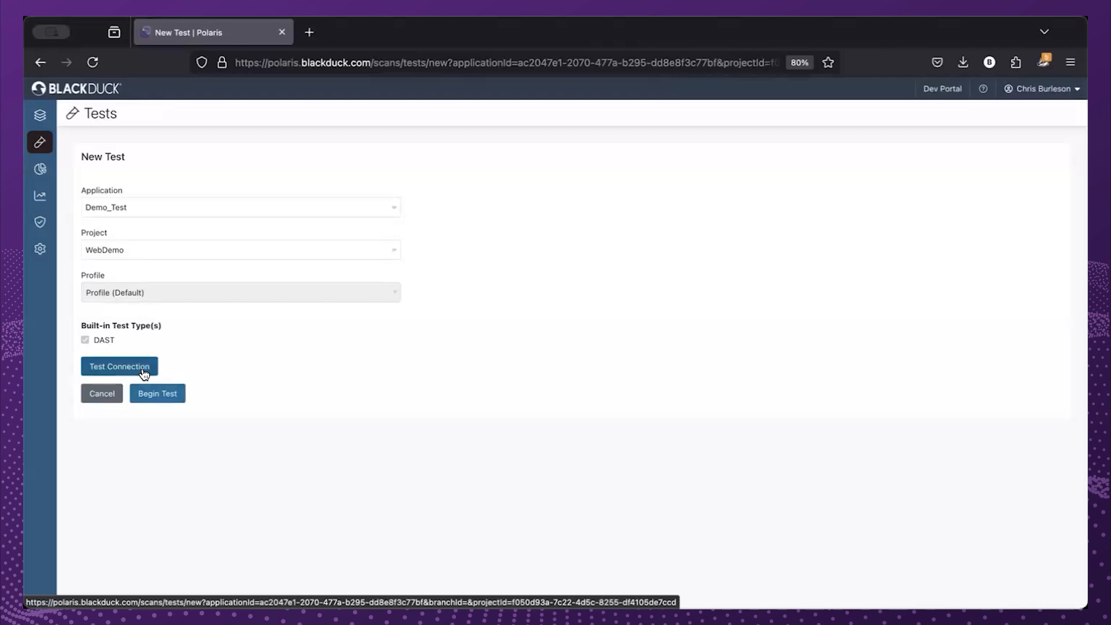
pyautogui.click(155, 396)
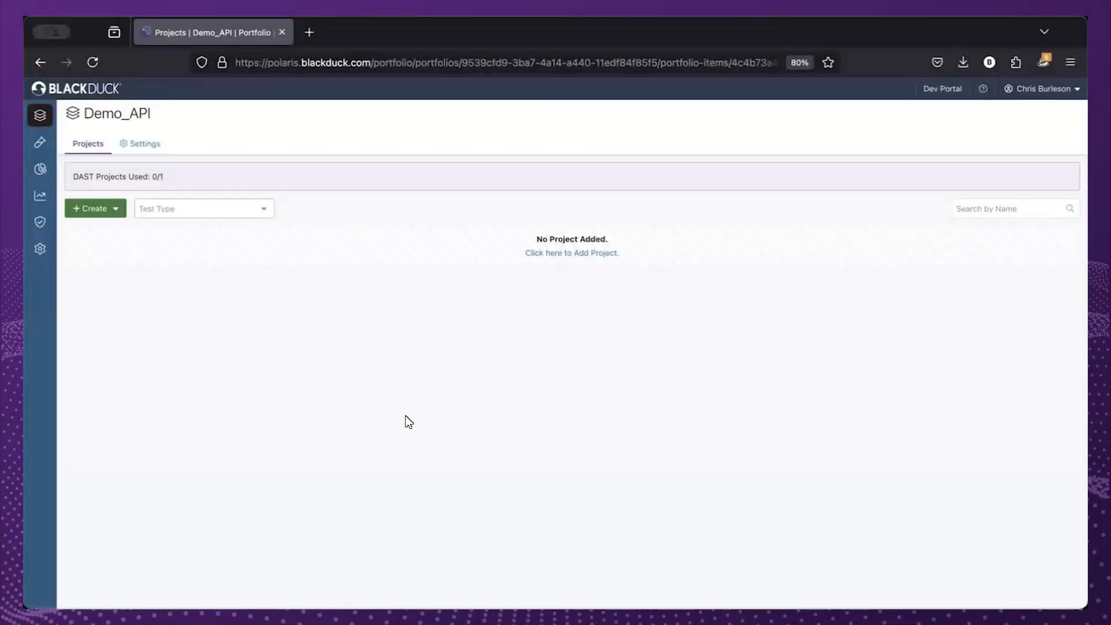
pyautogui.click(110, 209)
pyautogui.click(102, 228)
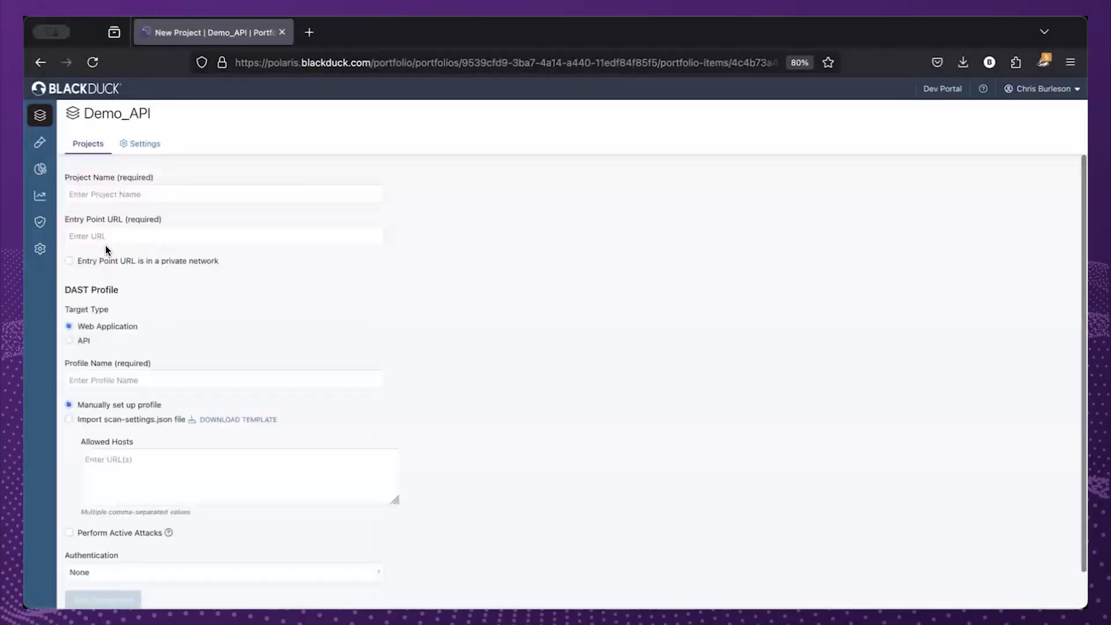
pyautogui.click(127, 195)
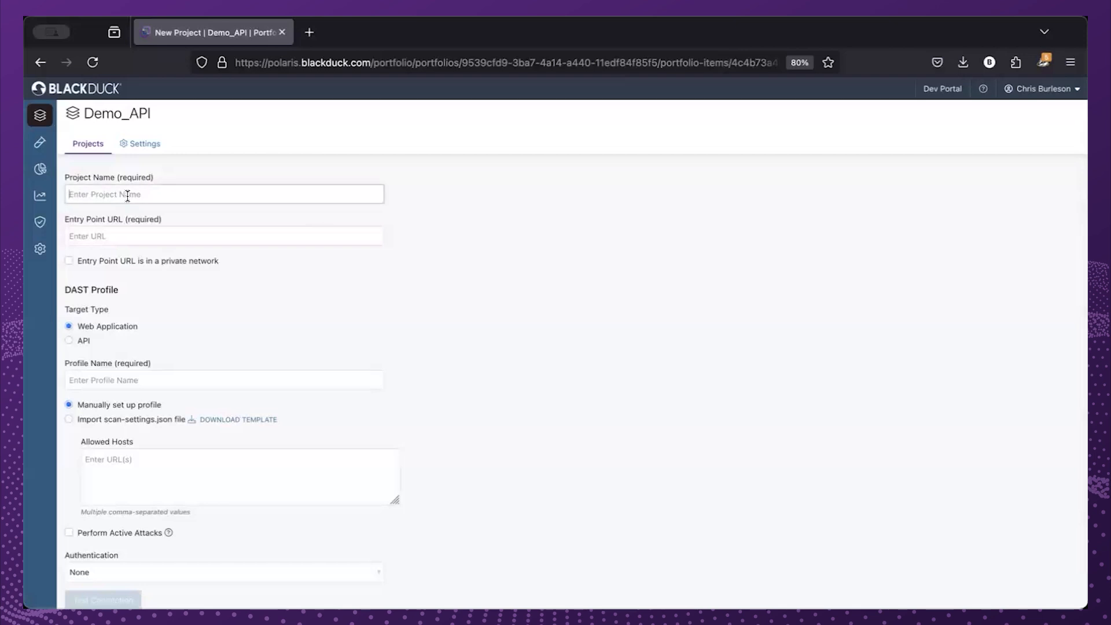
pyautogui.write('Demo')
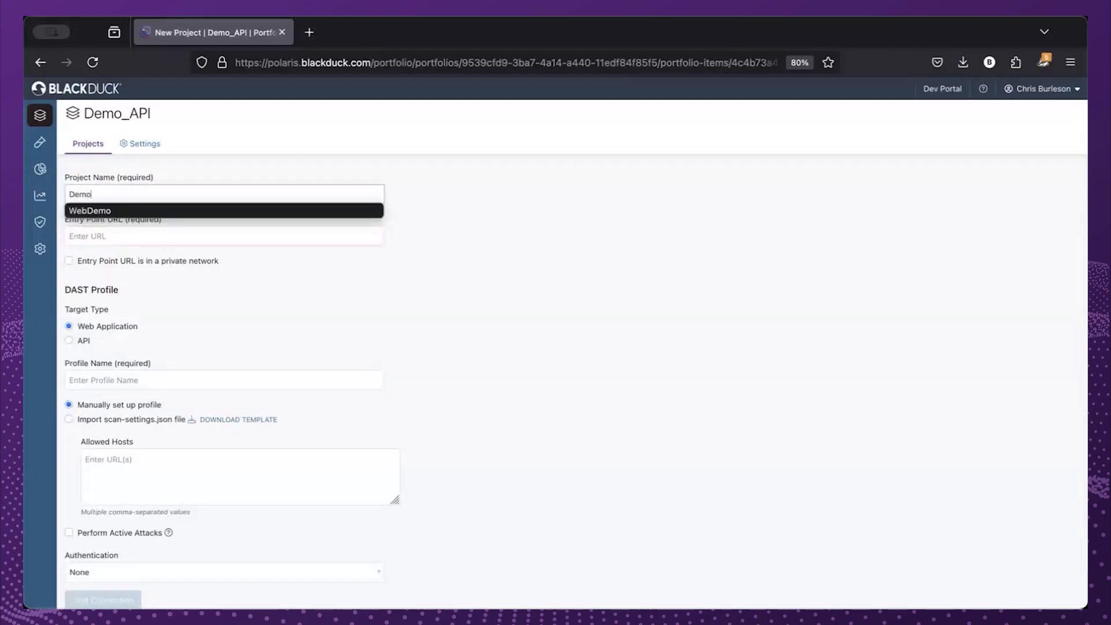
pyautogui.write('_API')
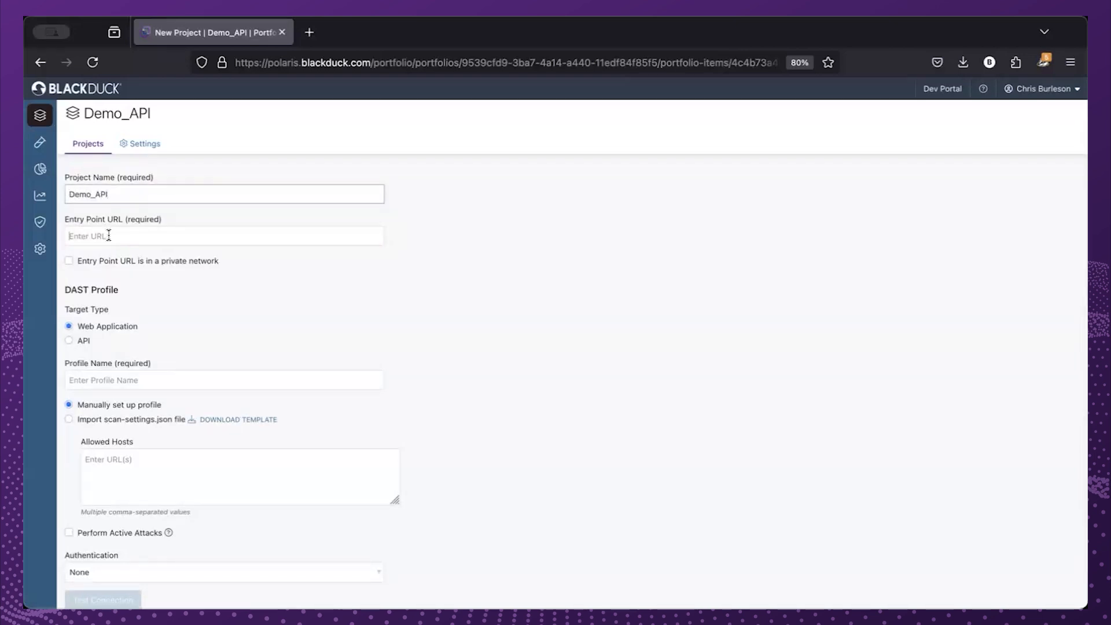
pyautogui.click(108, 236)
pyautogui.write('http://localhost:3011/')
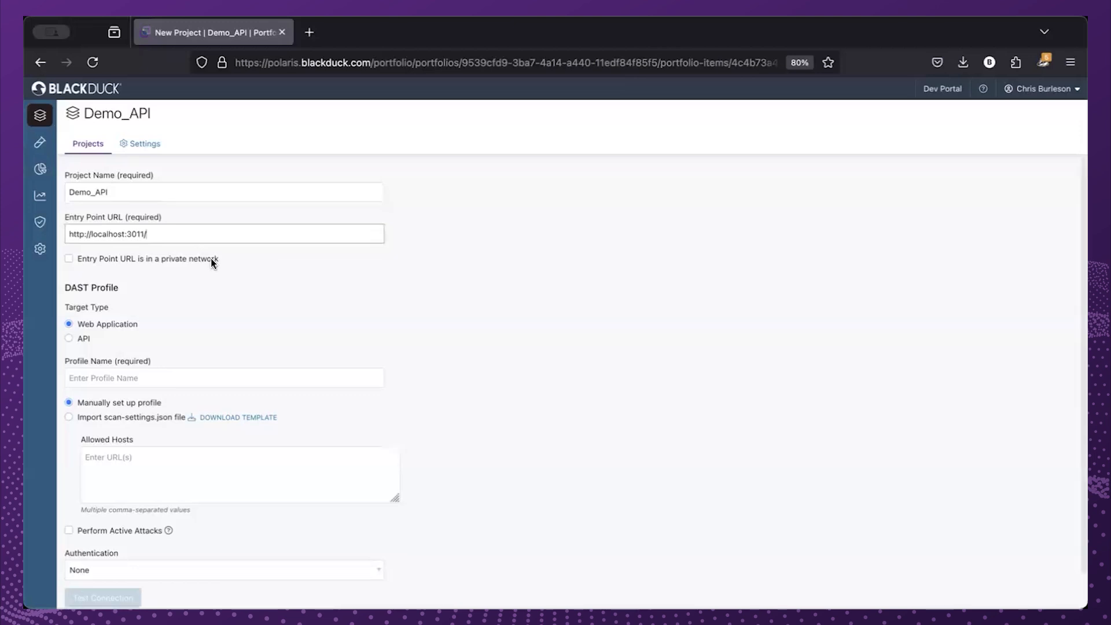
pyautogui.scroll(-1, 213, 262)
pyautogui.click(70, 228)
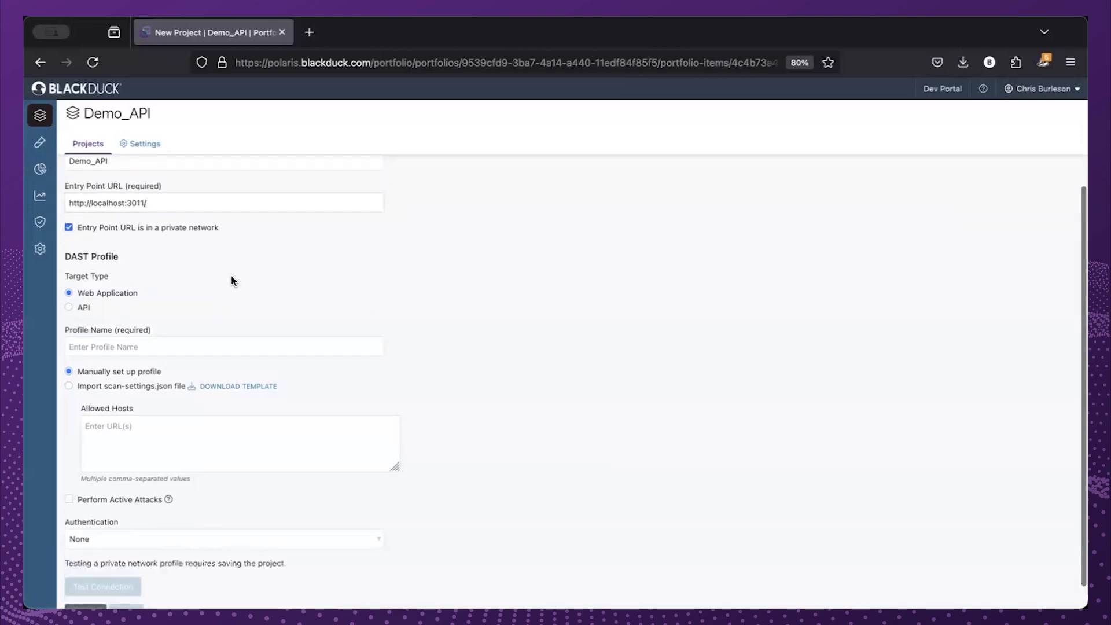
# Set the DAST profile's target type to API and name the profile Demo_API
pyautogui.scroll(-1, 231, 275)
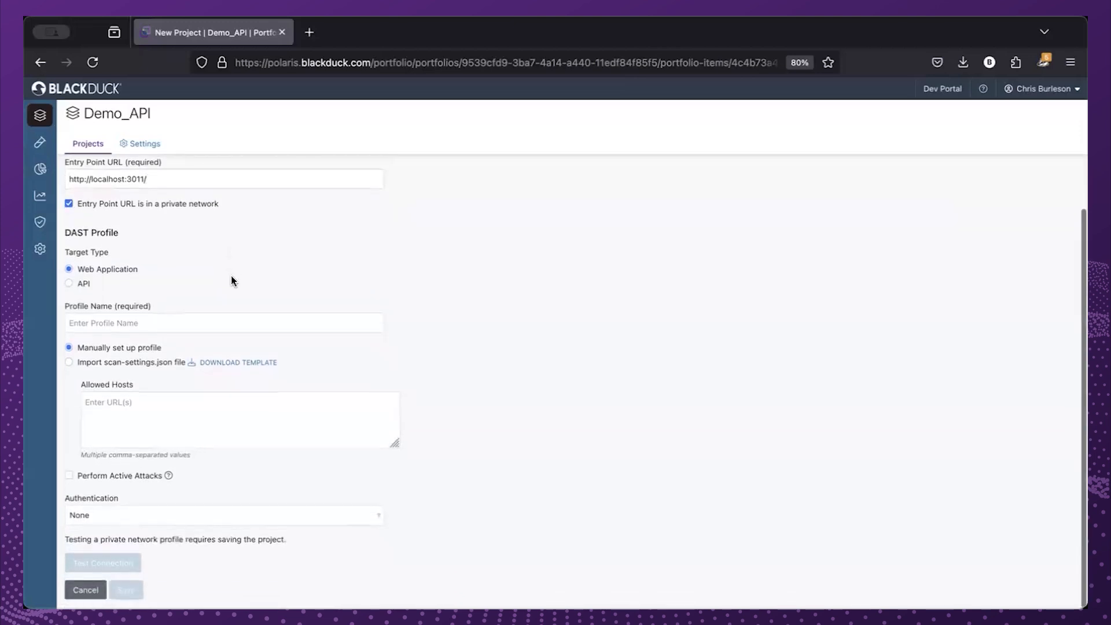
pyautogui.click(70, 285)
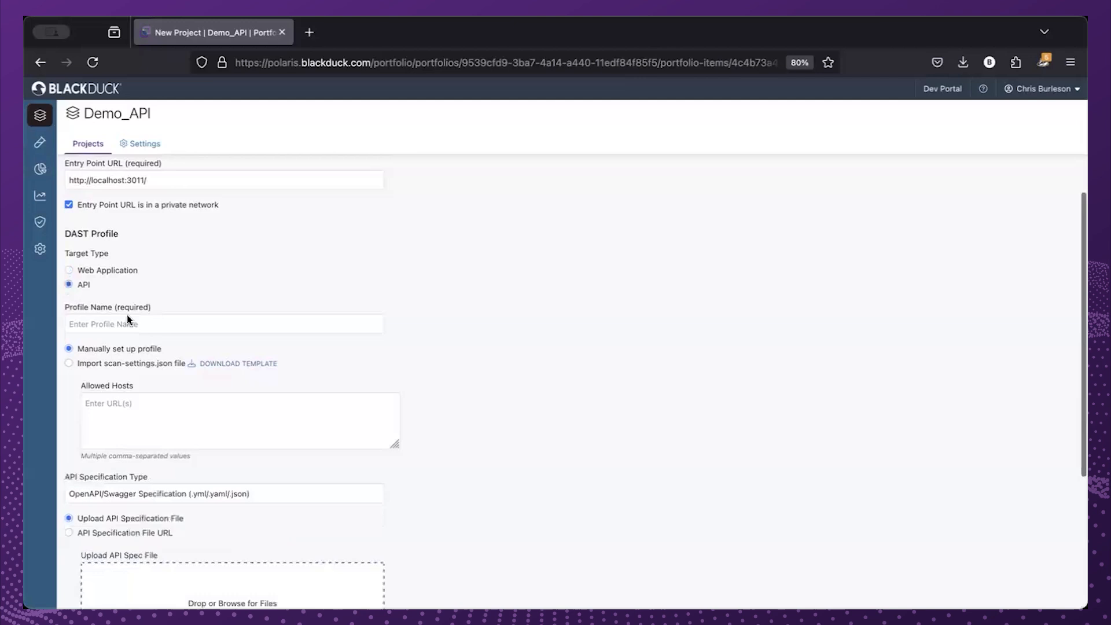
pyautogui.click(162, 324)
pyautogui.write('Dem')
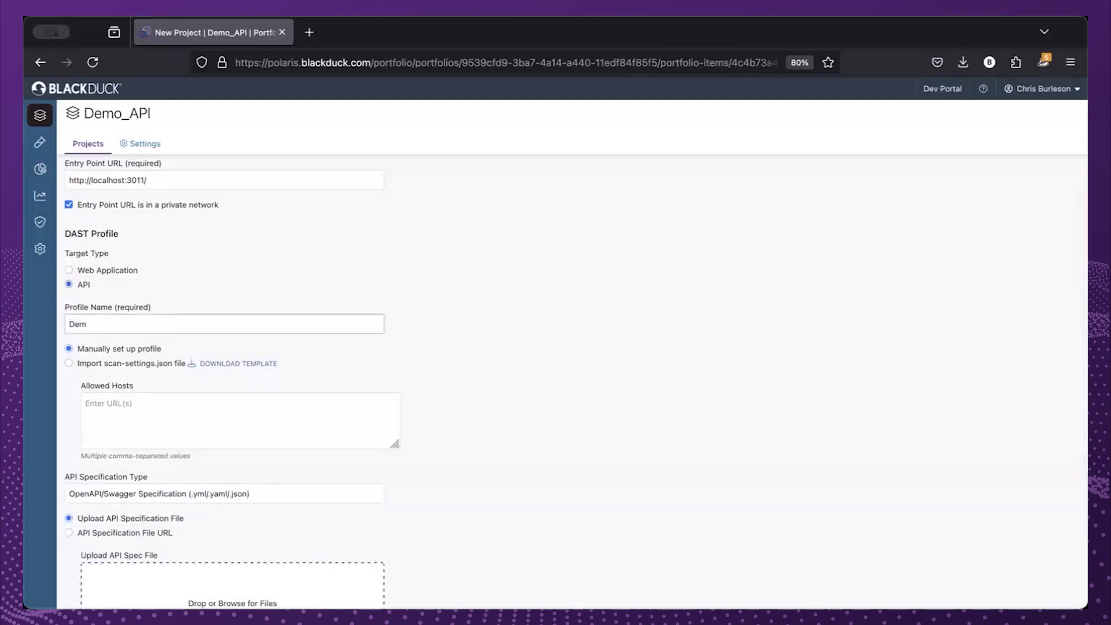
pyautogui.write('o_API')
# Upload petstore.json as the OpenAPI/Swagger specification file for the Demo_API profile
pyautogui.scroll(-1, 248, 330)
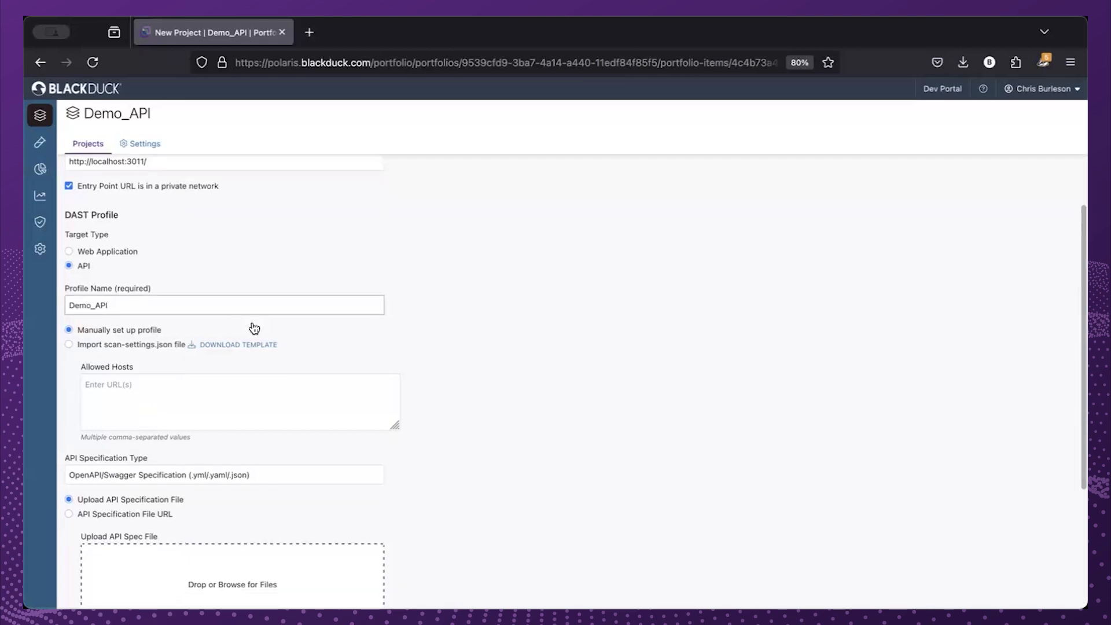
pyautogui.scroll(-5, 253, 329)
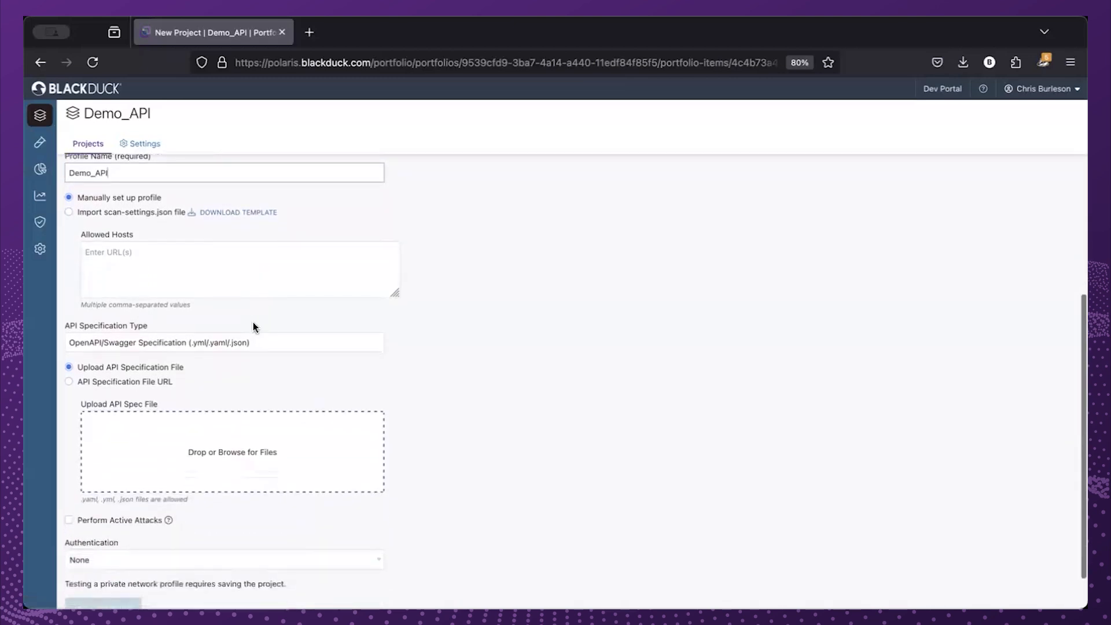
pyautogui.scroll(-2, 253, 324)
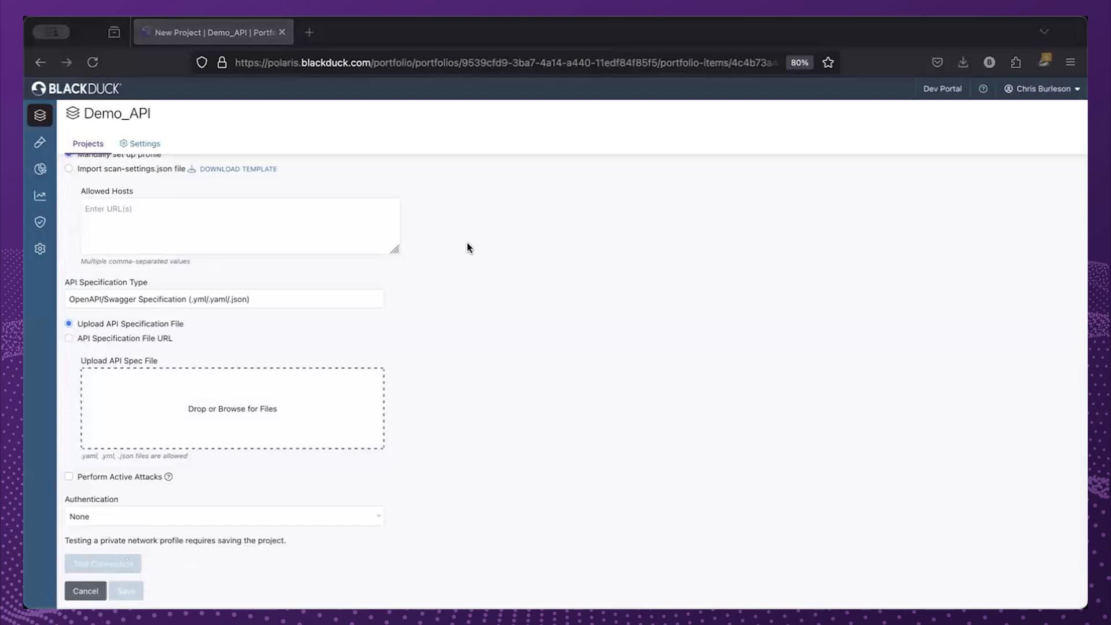
pyautogui.click(181, 403)
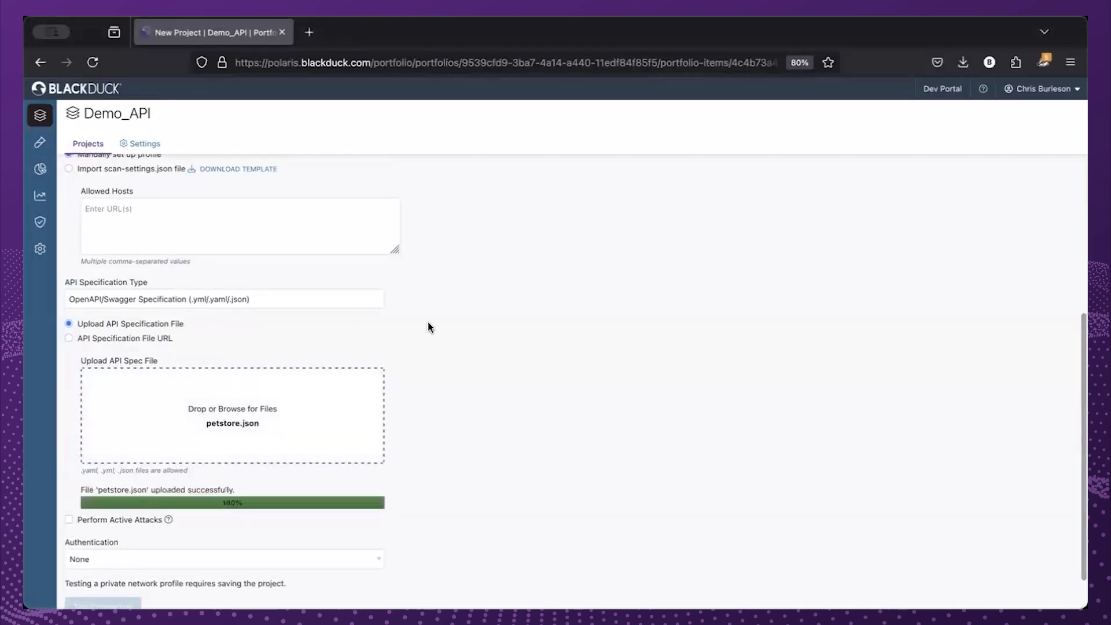
# Enable active attacks for the API profile and save the Demo_API project
pyautogui.scroll(-2, 449, 382)
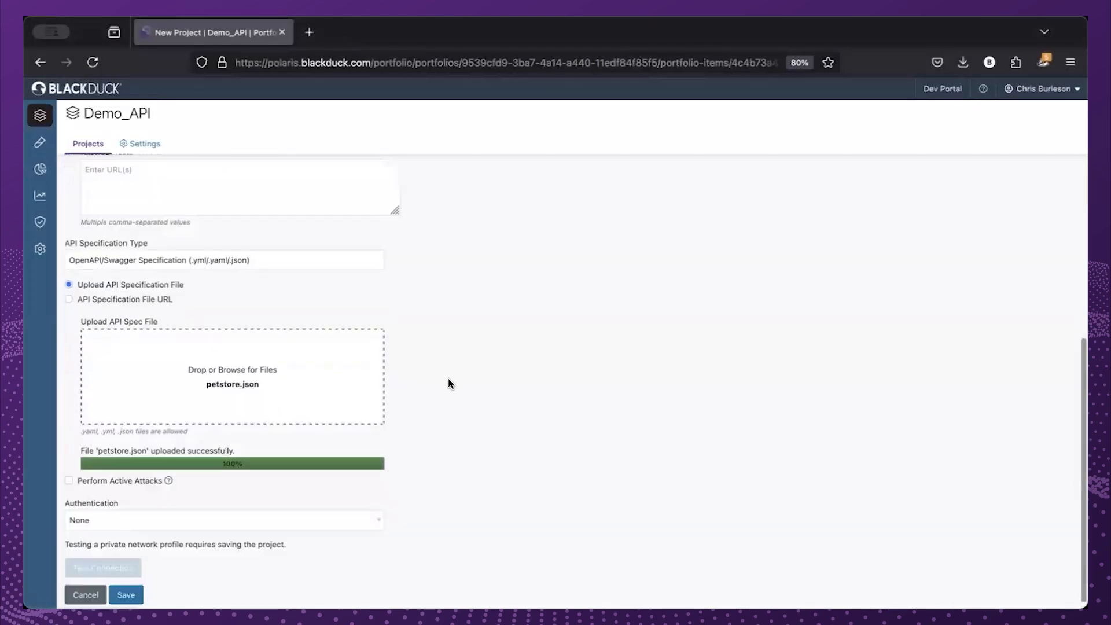
pyautogui.click(68, 476)
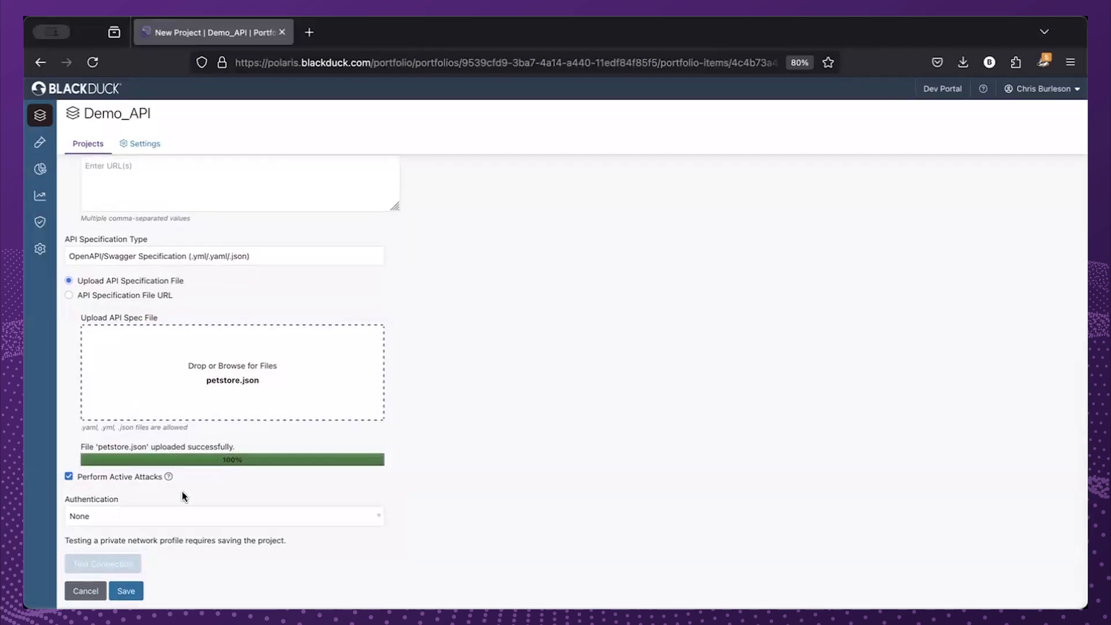
pyautogui.click(125, 591)
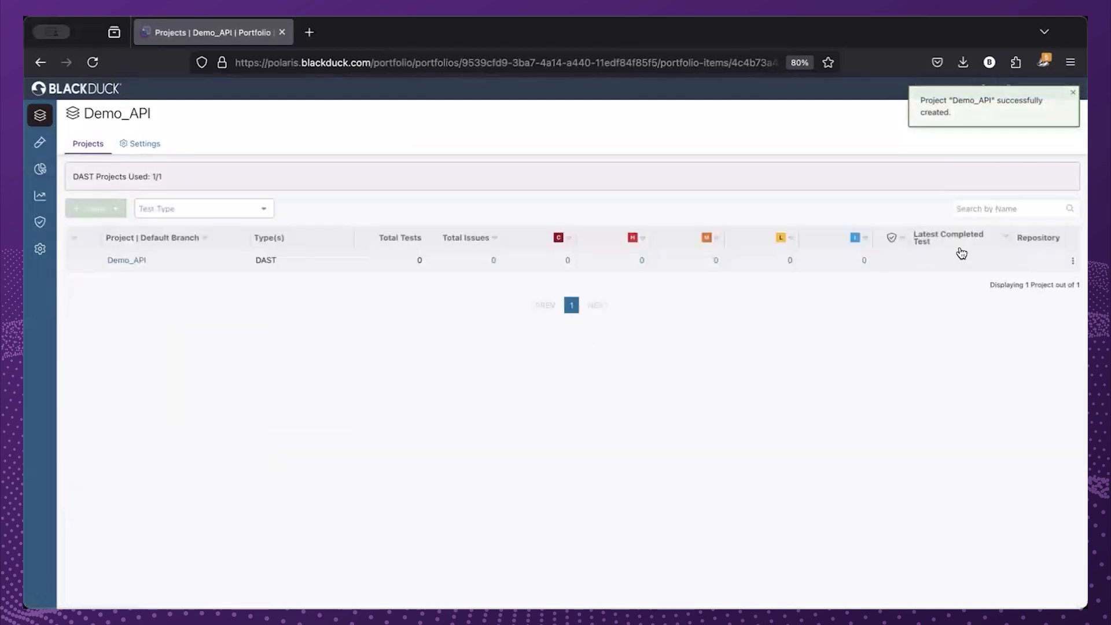
# Begin a new DAST test for the Demo_API project using its default profile
pyautogui.click(1072, 260)
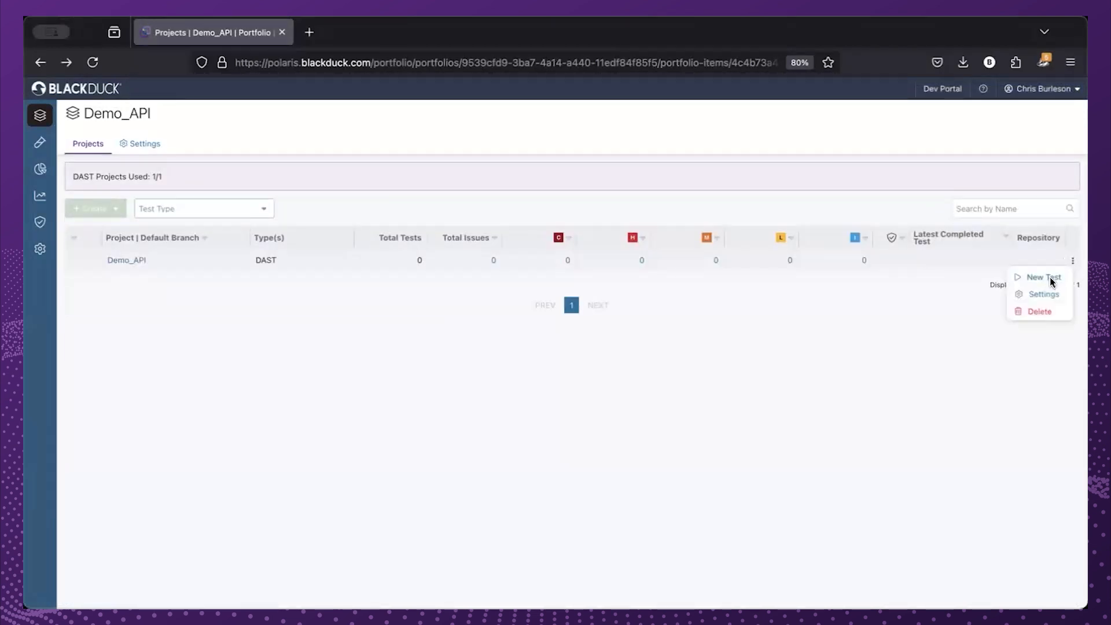
pyautogui.click(1048, 279)
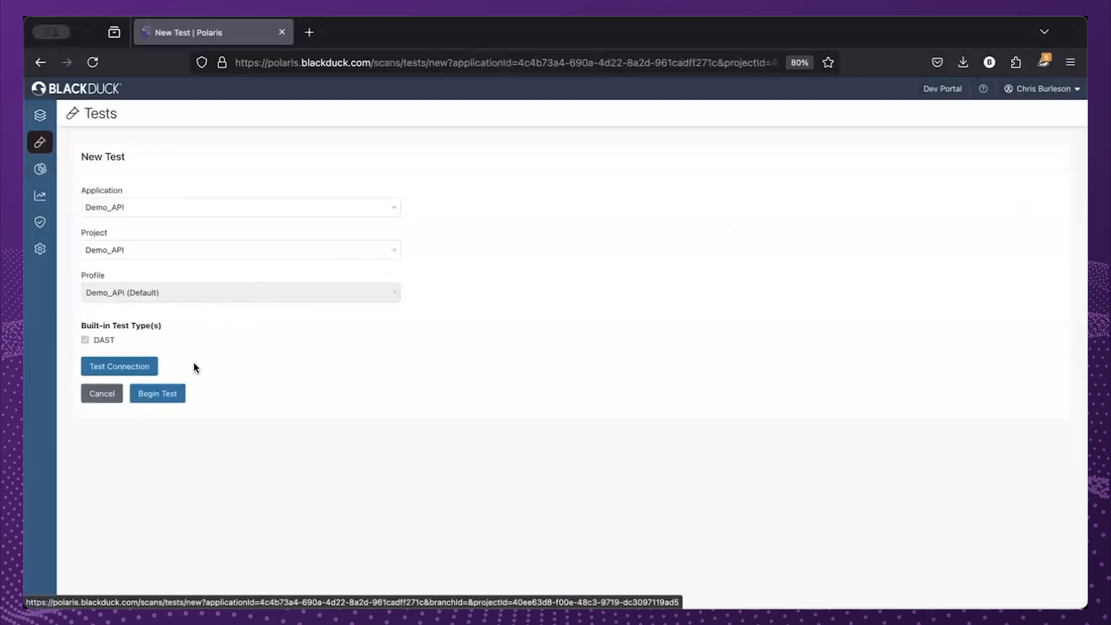
pyautogui.click(168, 393)
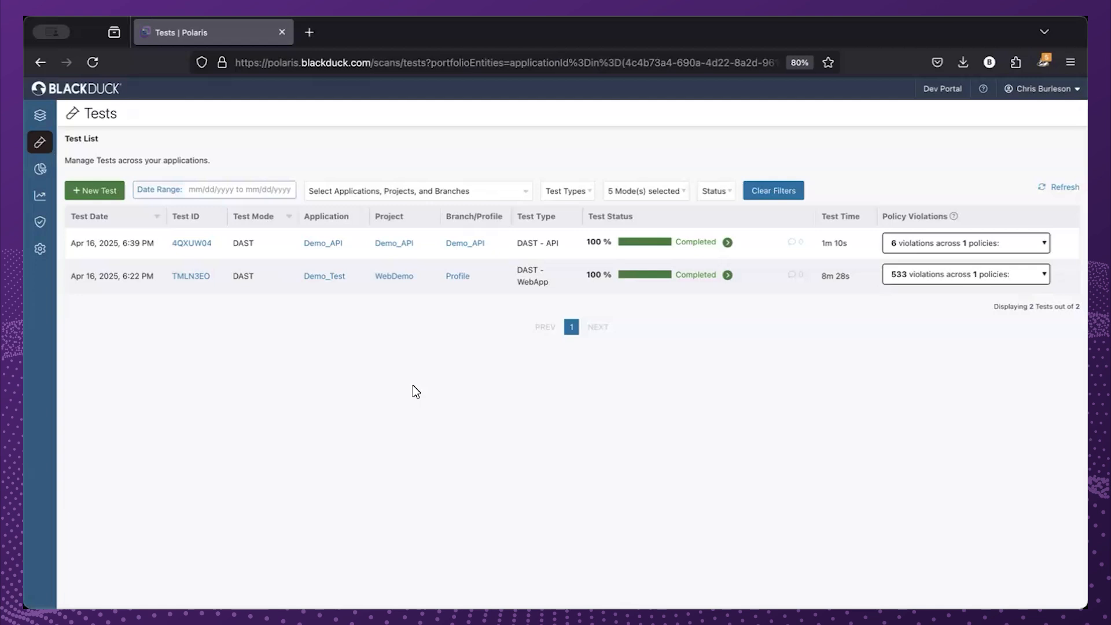
# Open the completed WebDemo test and look through its list of detected issues
pyautogui.click(202, 274)
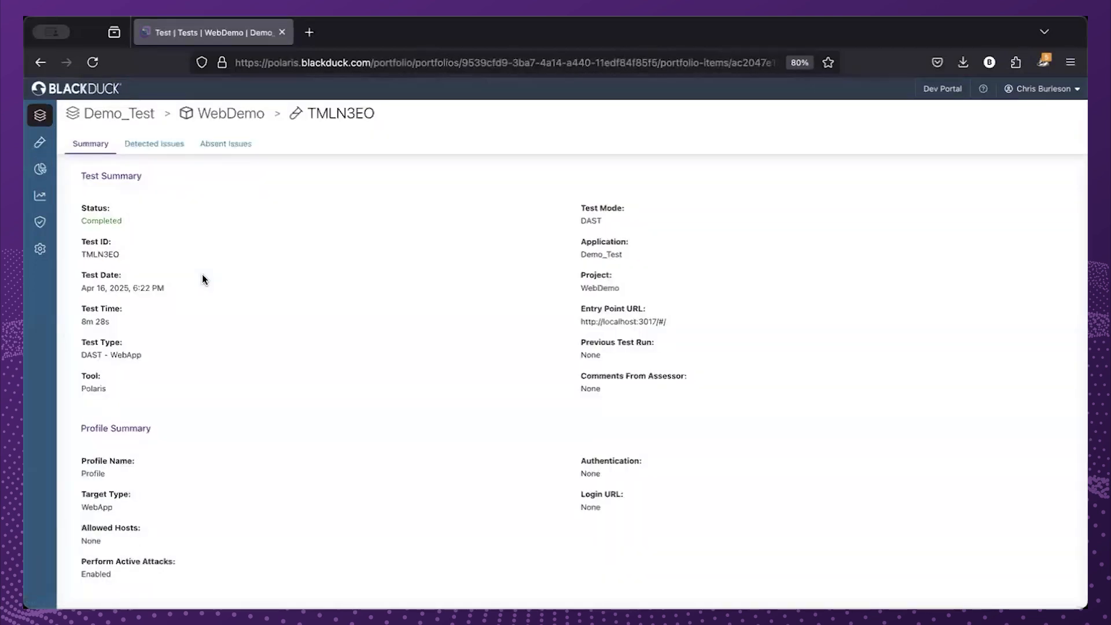
pyautogui.click(163, 145)
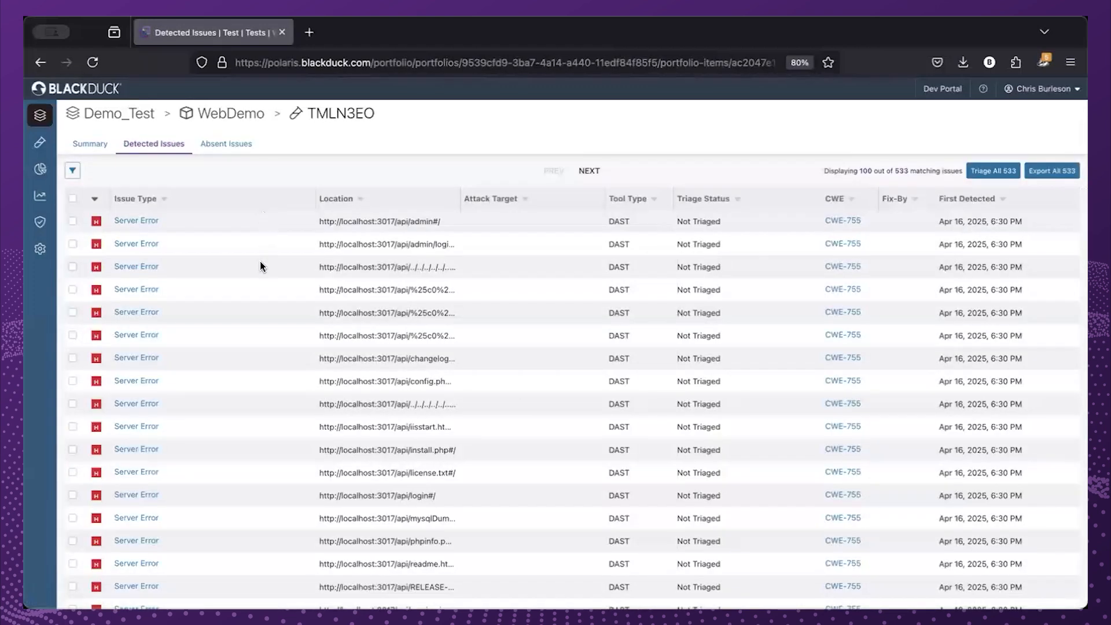
pyautogui.scroll(-8, 241, 296)
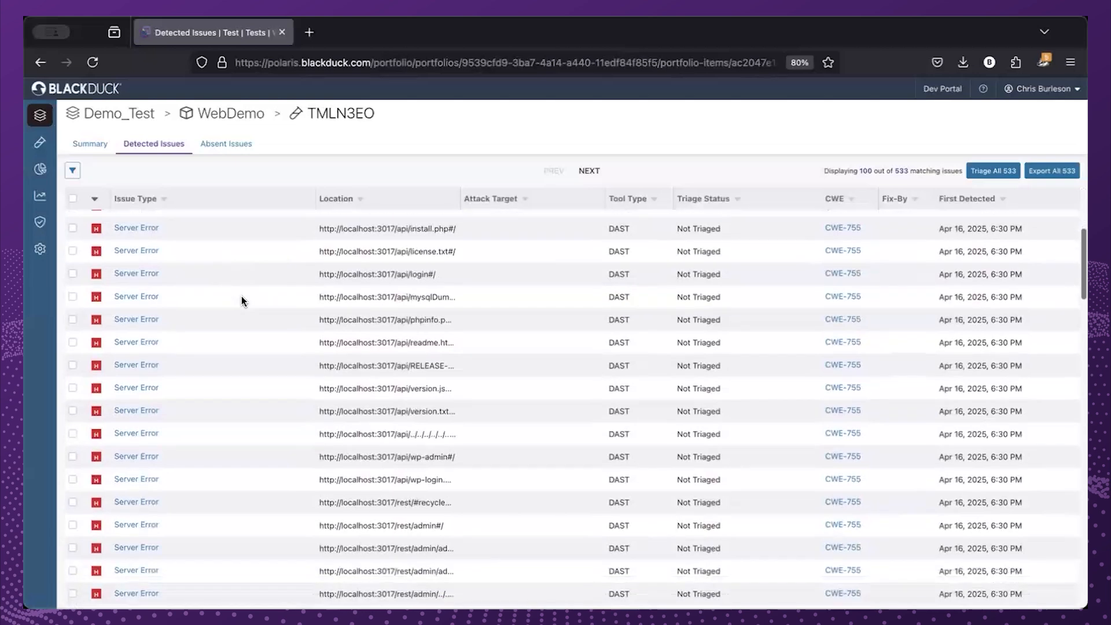
pyautogui.scroll(-8, 241, 296)
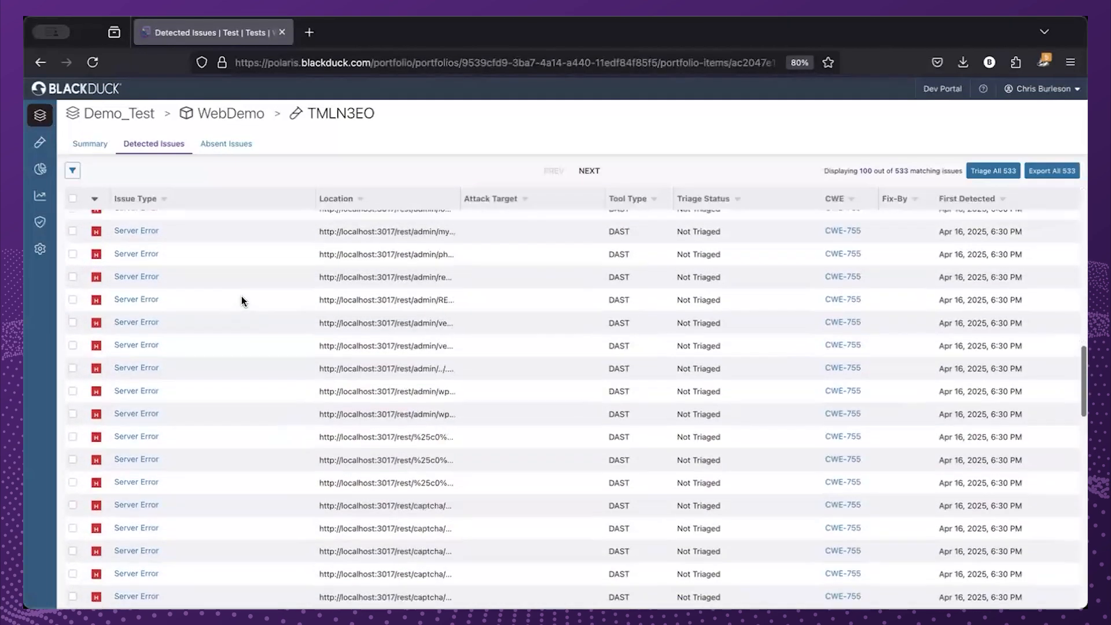
# Examine the remaining detected issues of the WebDemo test, paging through the results to the last page
pyautogui.scroll(-6, 241, 296)
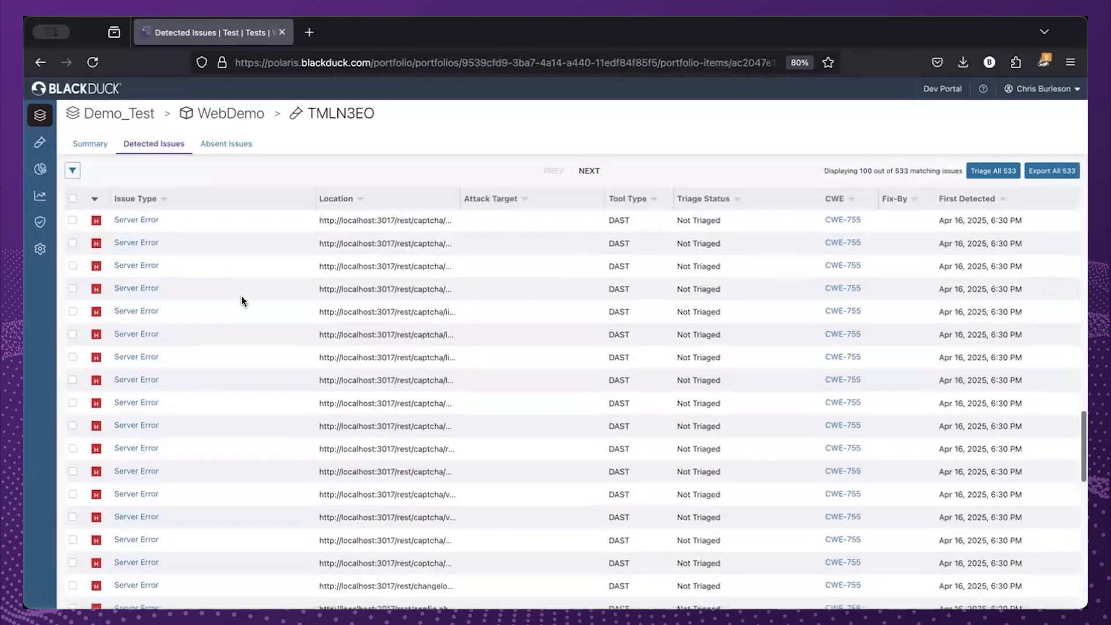
pyautogui.scroll(-2, 241, 296)
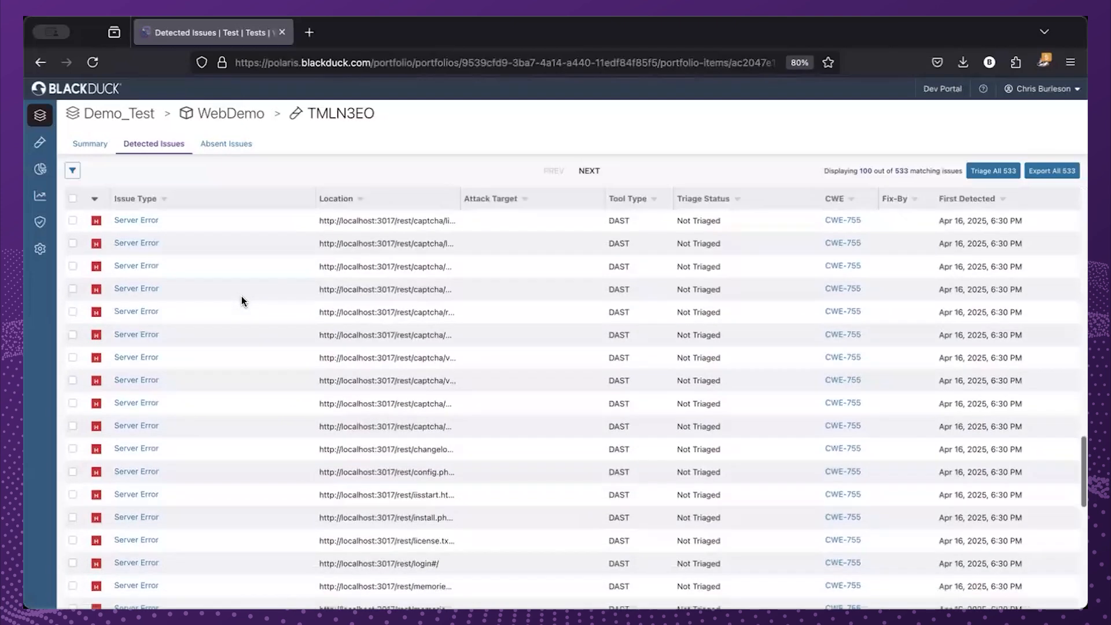
pyautogui.scroll(-5, 242, 297)
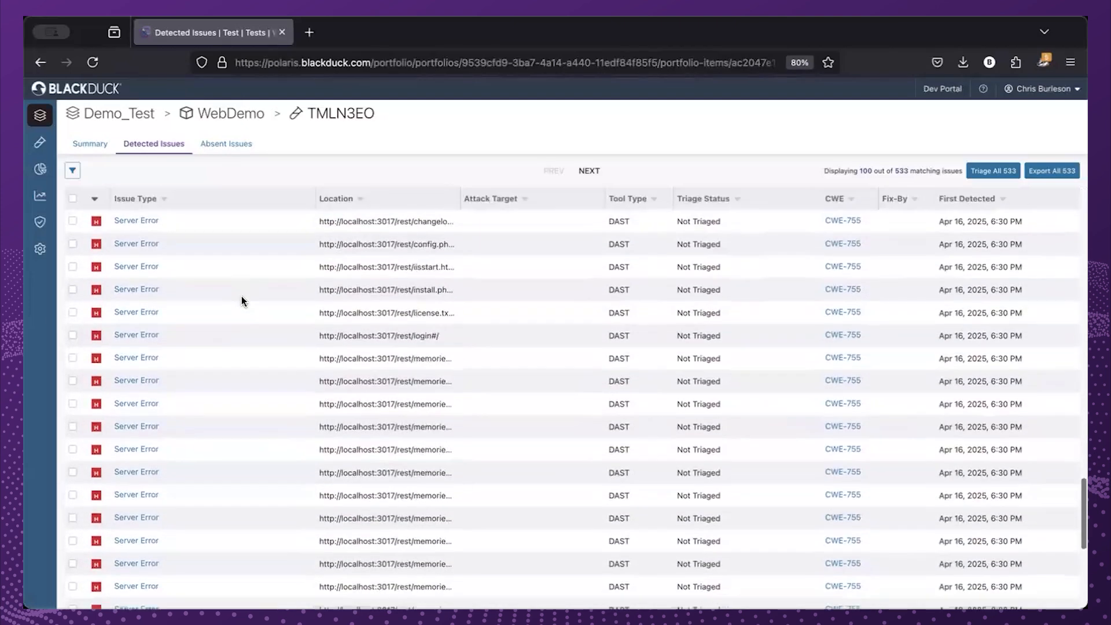
pyautogui.scroll(-4, 242, 296)
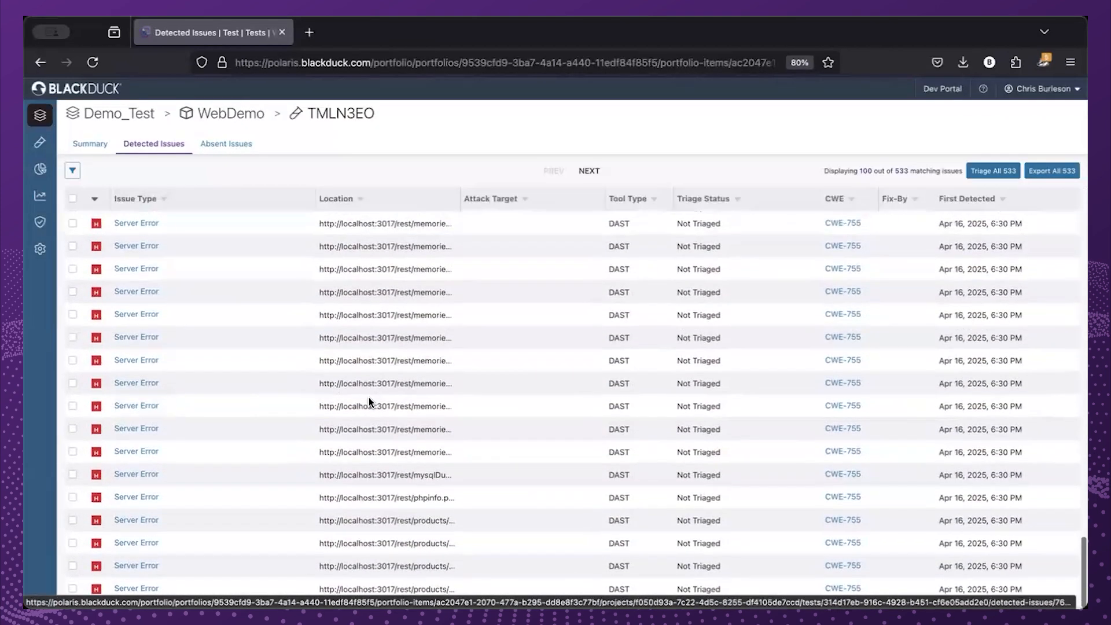
pyautogui.click(589, 170)
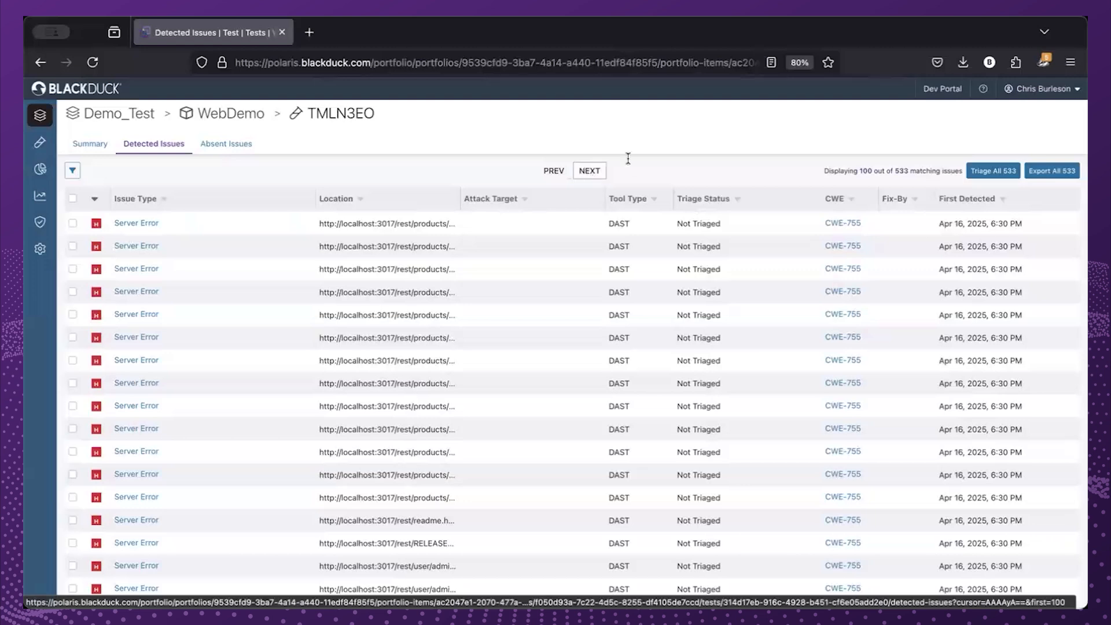
pyautogui.click(590, 170)
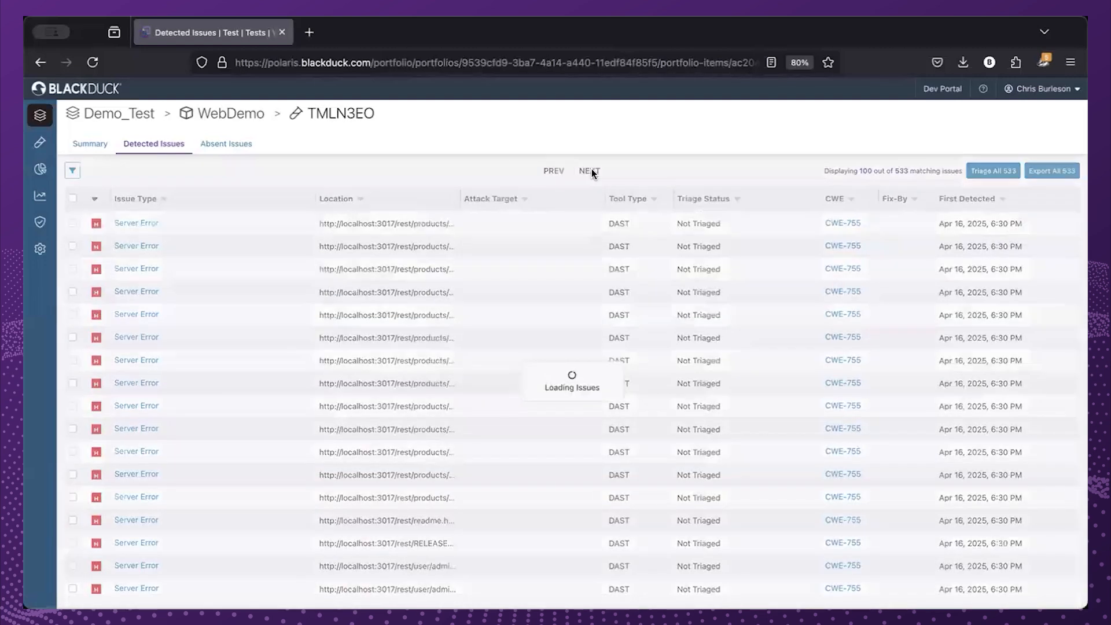
pyautogui.click(590, 171)
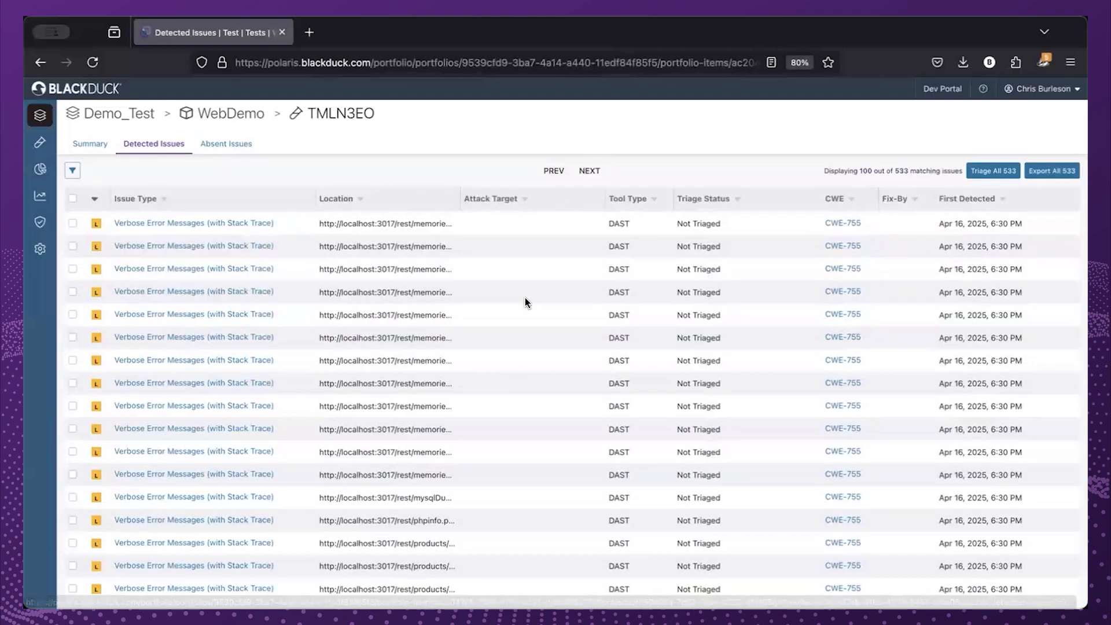
pyautogui.scroll(10, 525, 297)
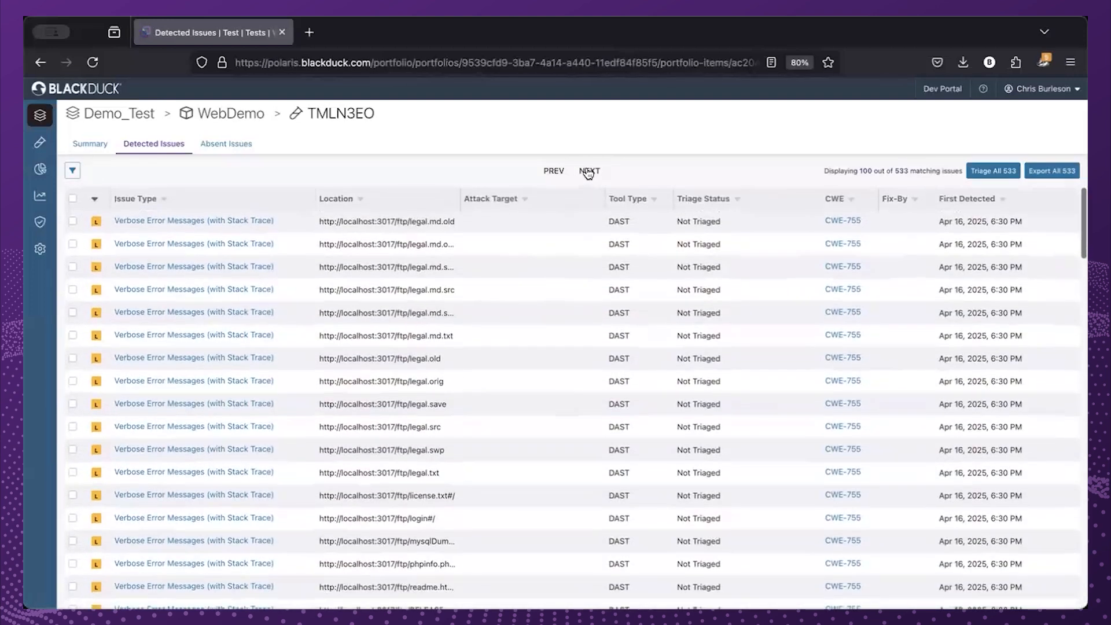
pyautogui.click(589, 171)
pyautogui.click(588, 171)
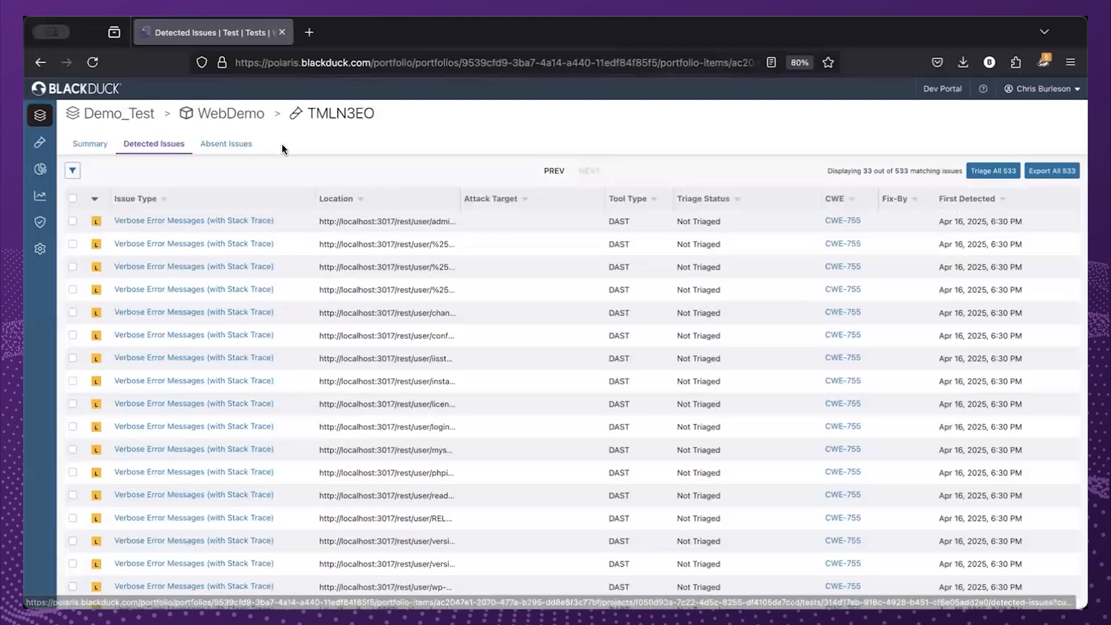
# Return to the Demo_Test project overview and open the WebDemo project's high-severity issues
pyautogui.click(98, 147)
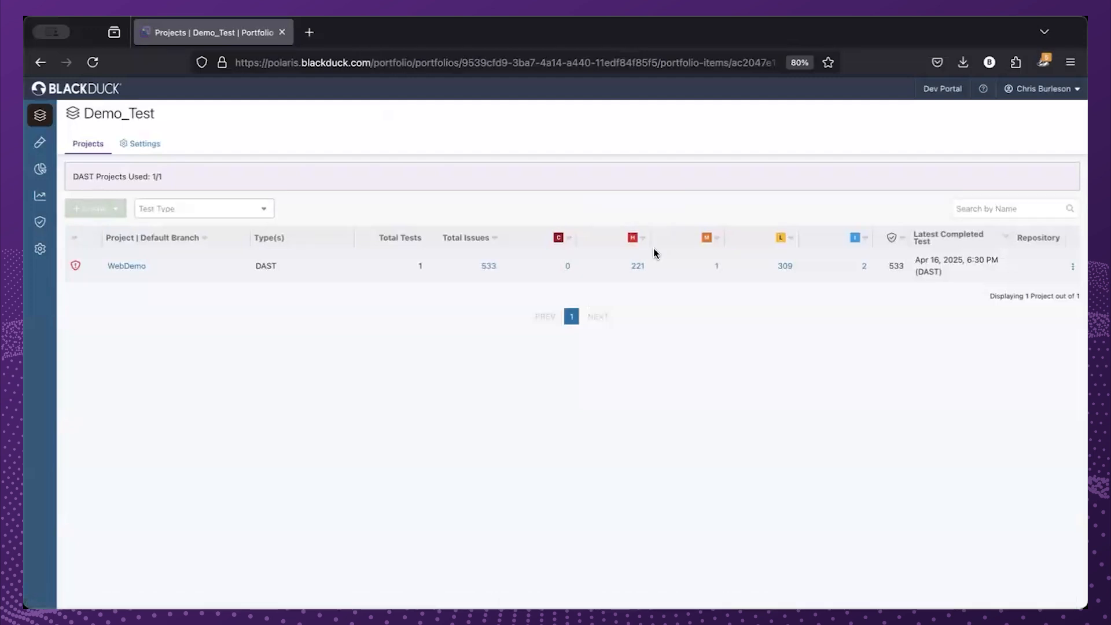
pyautogui.click(638, 267)
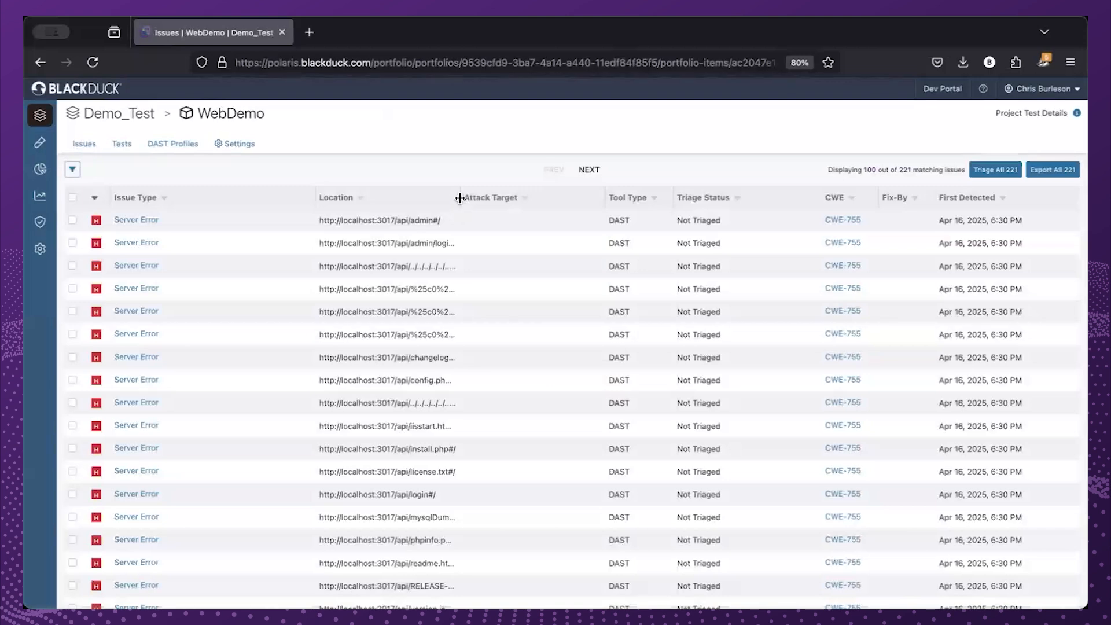
# Open the details of the first Server Error issue and enlarge the details pane to read its description and remediation
pyautogui.click(145, 222)
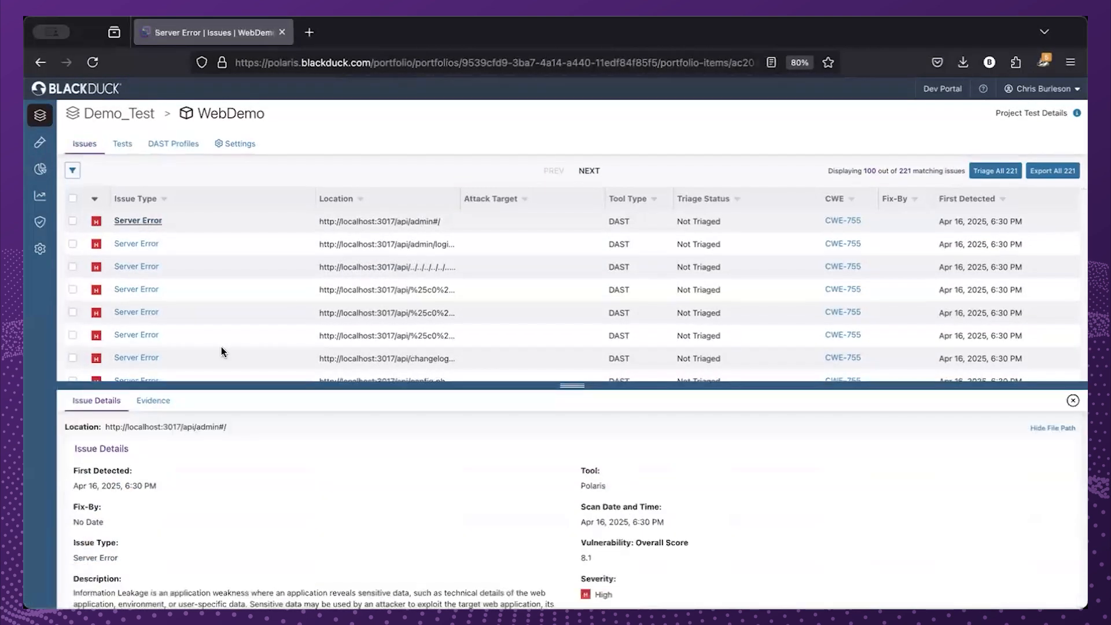
pyautogui.scroll(-5, 263, 482)
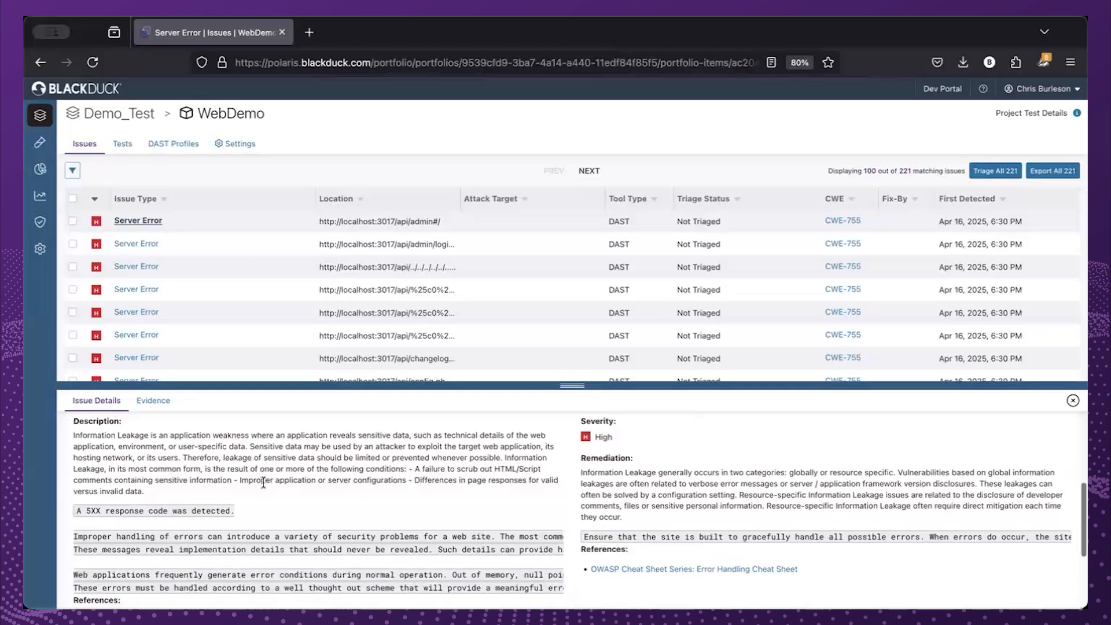
pyautogui.moveTo(574, 384); pyautogui.dragTo(575, 190)
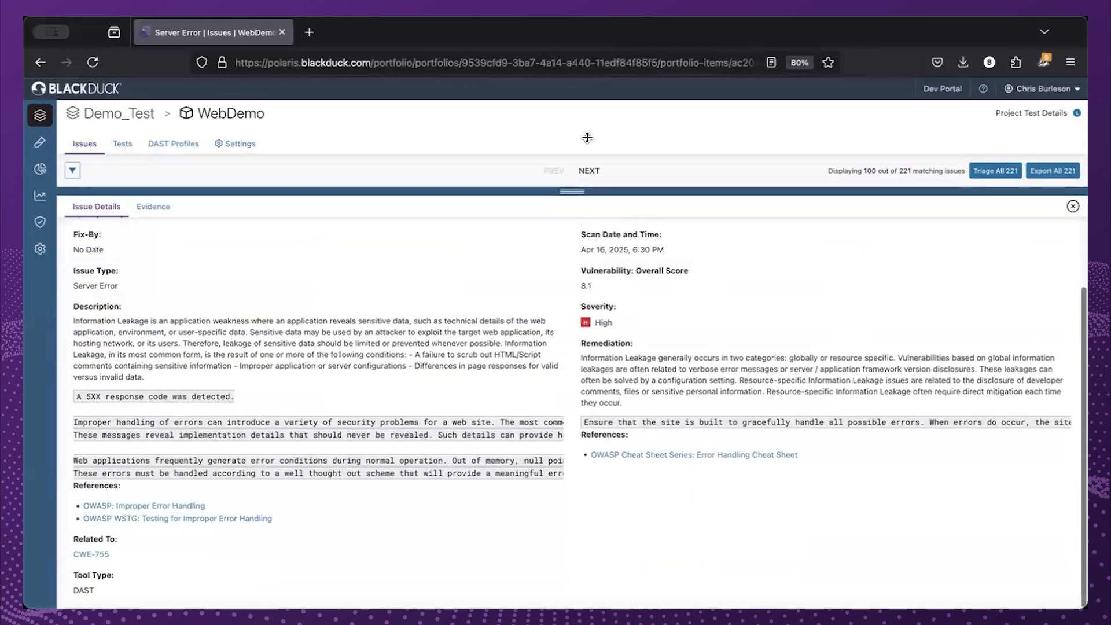